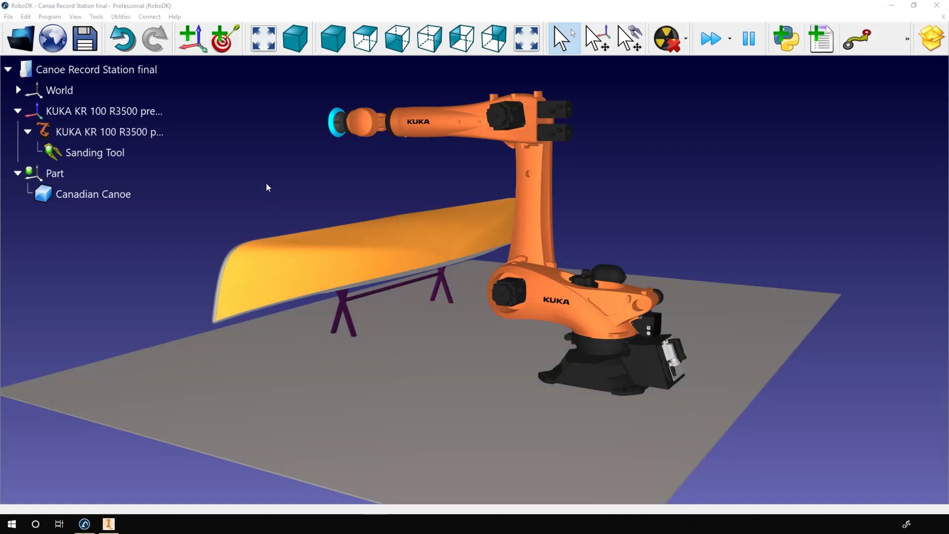
- Enlarge the frame display and delete the Canadian Canoe model, leaving the Part frame empty
right_click(82, 175)
click(105, 191)
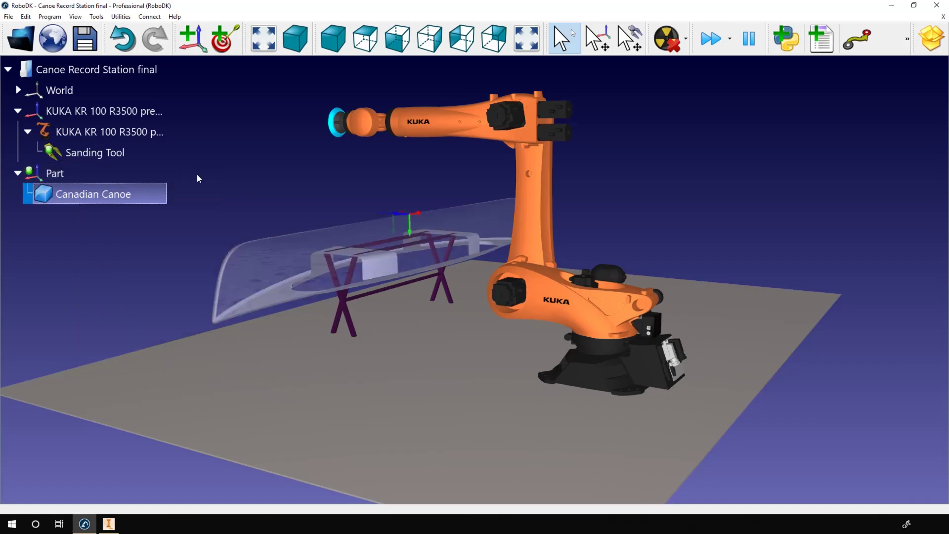
click(278, 182)
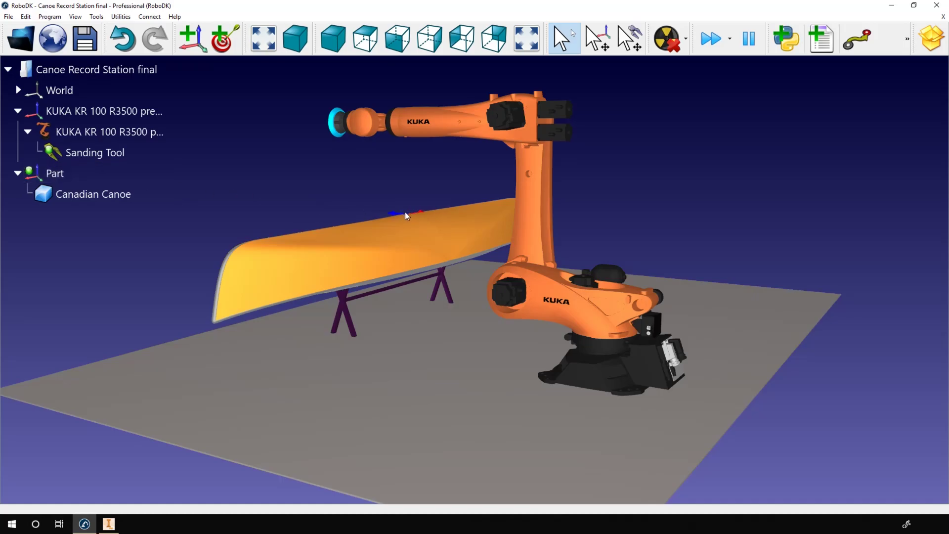
key(plus)
click(116, 195)
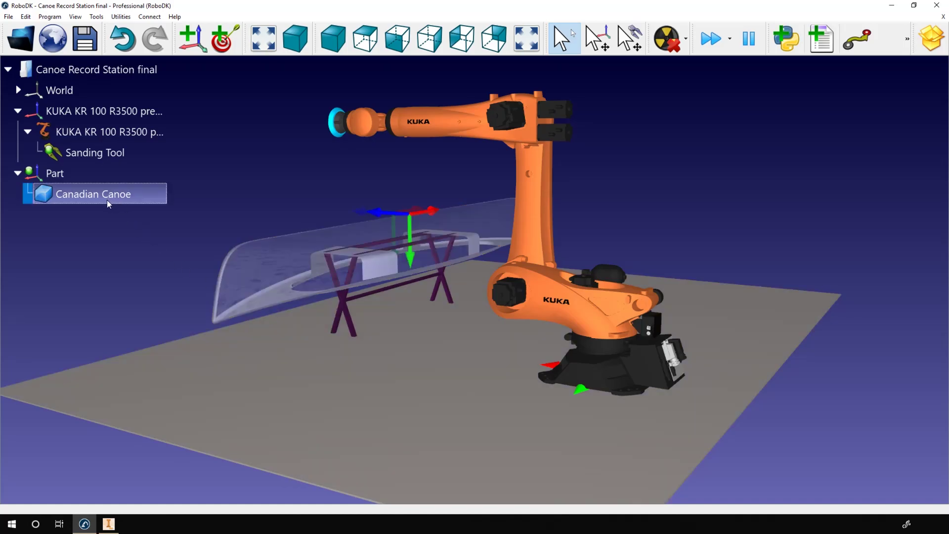
key(Delete)
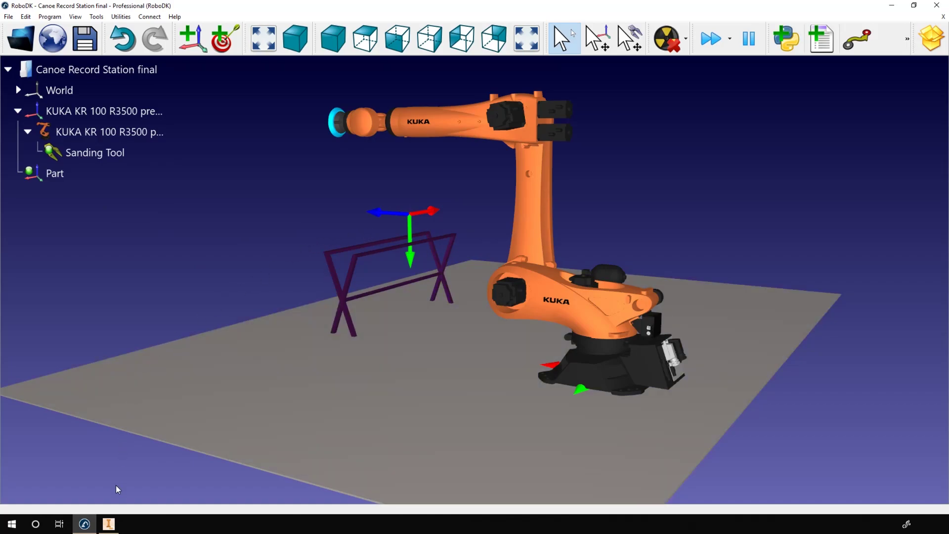
- Switch to Inventor and show the RoboDK add-in commands for the canoe part
click(110, 525)
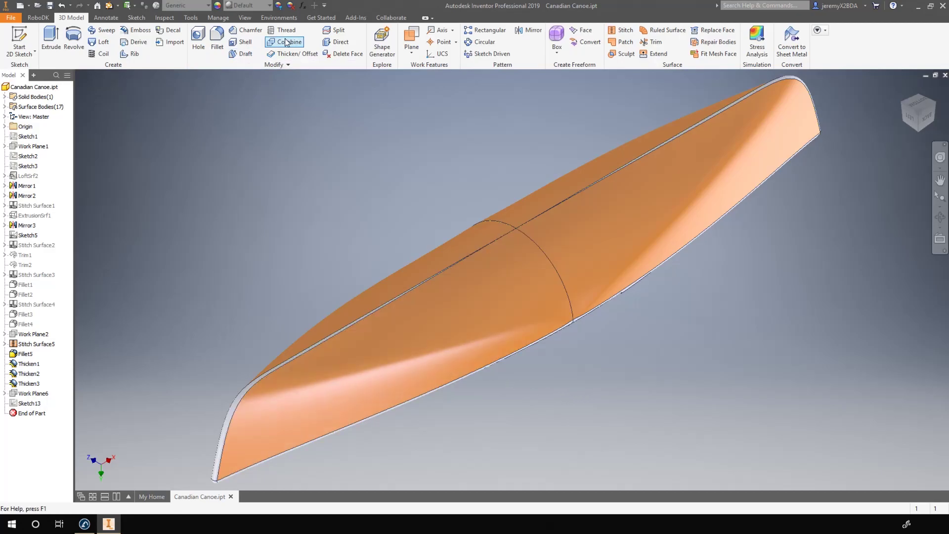
click(39, 18)
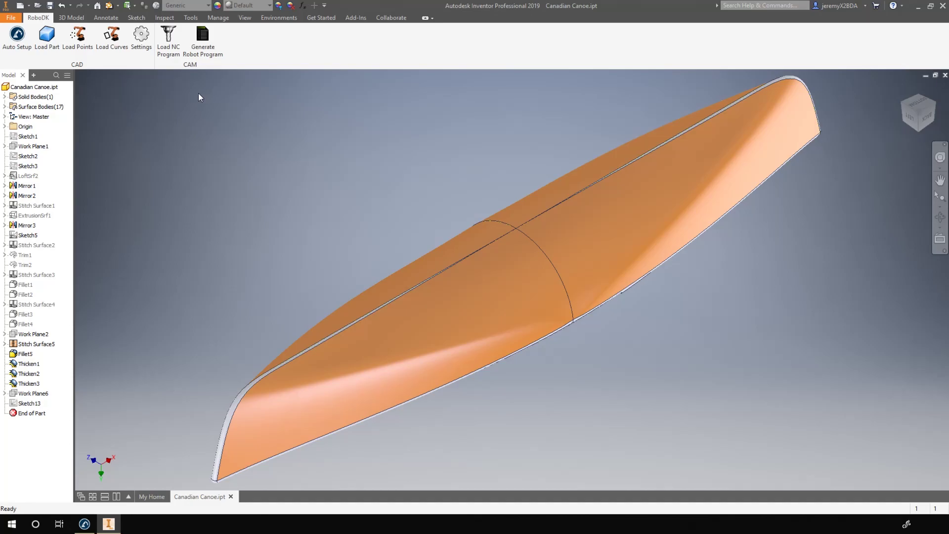
- Set the RoboDK plugin Reference Name to Part and confirm the settings
click(141, 35)
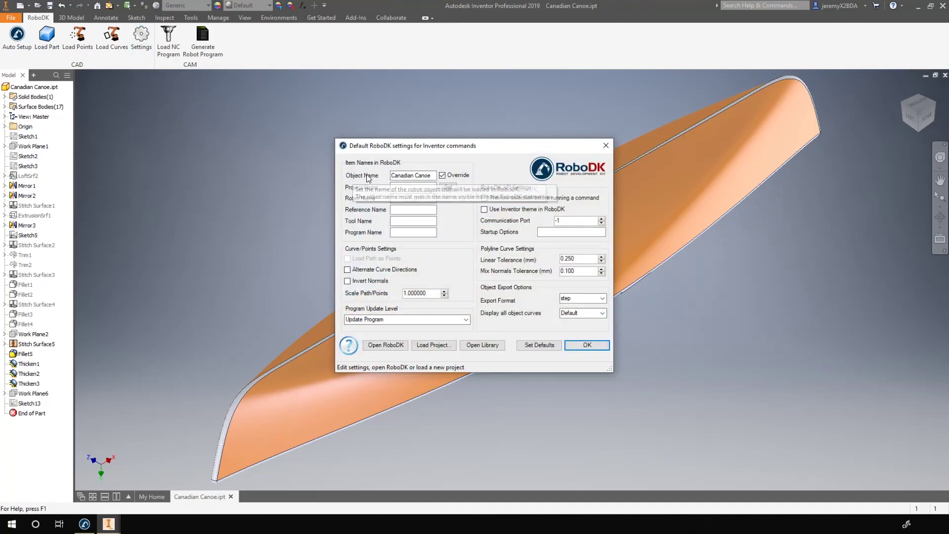
click(427, 176)
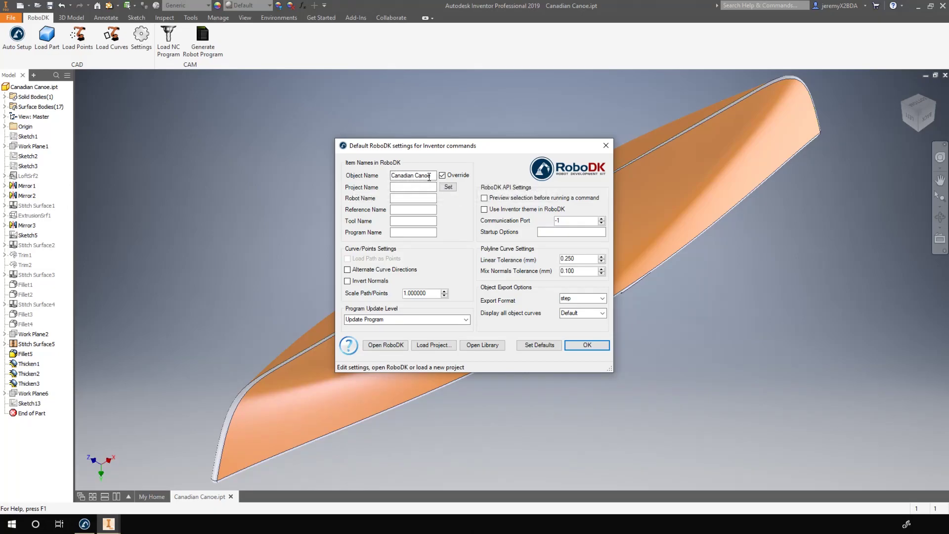
click(400, 210)
text(Part)
click(587, 345)
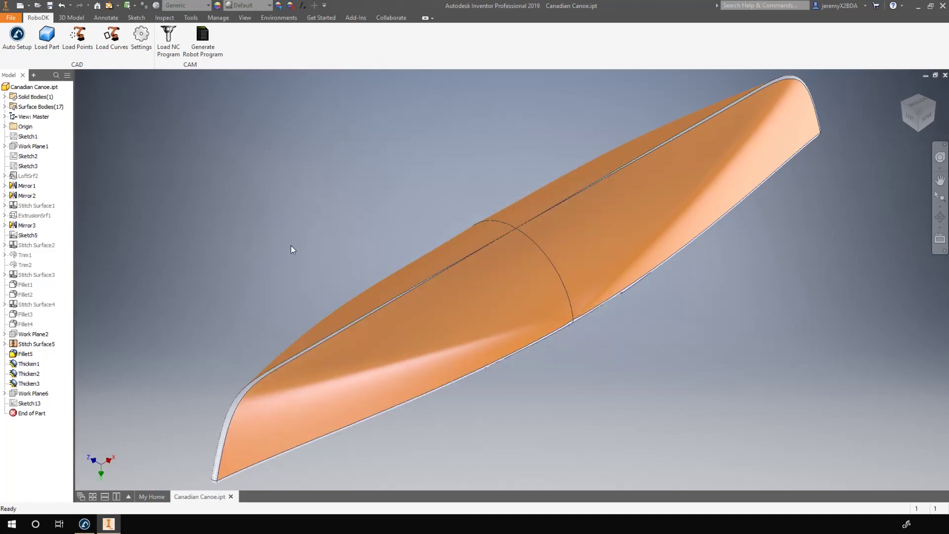
- Load the canoe into RoboDK, delete the loaded Canadian Canoe, and return to Inventor
click(46, 36)
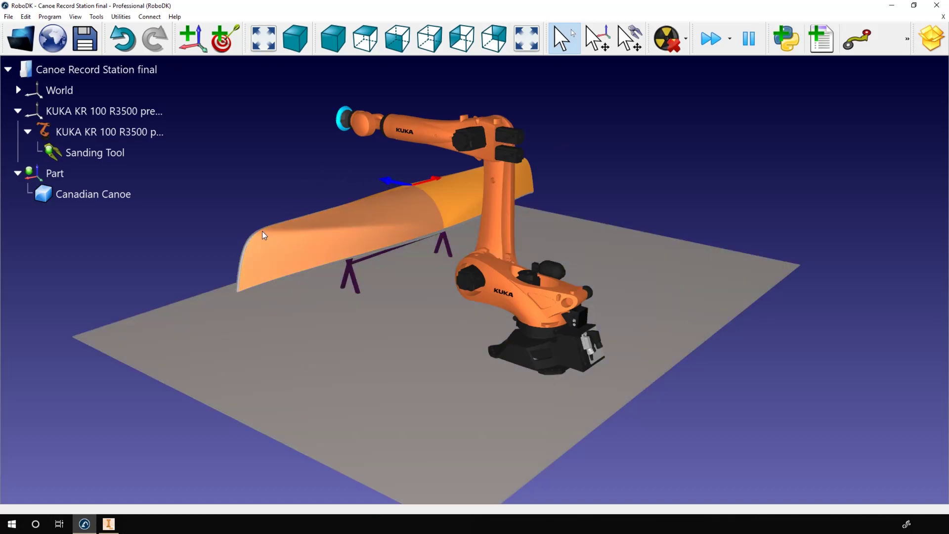
click(442, 201)
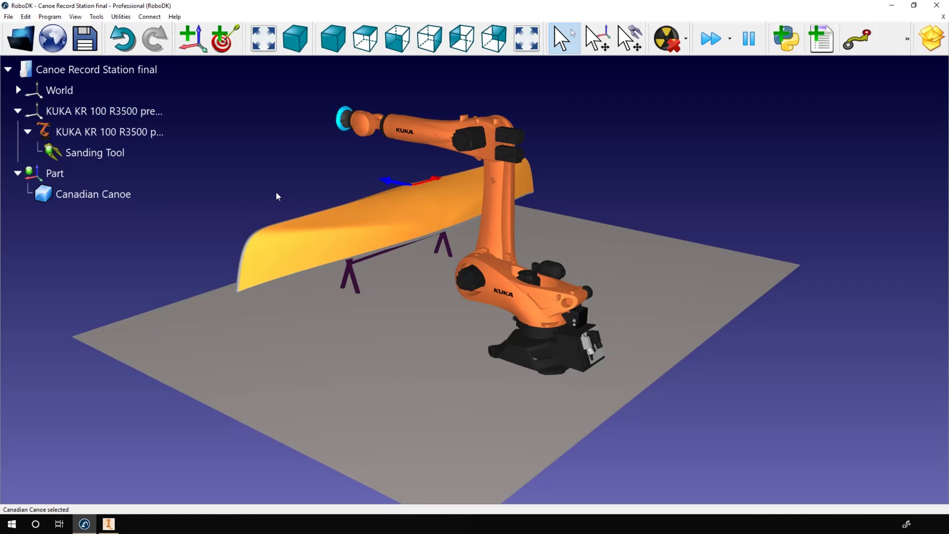
click(139, 194)
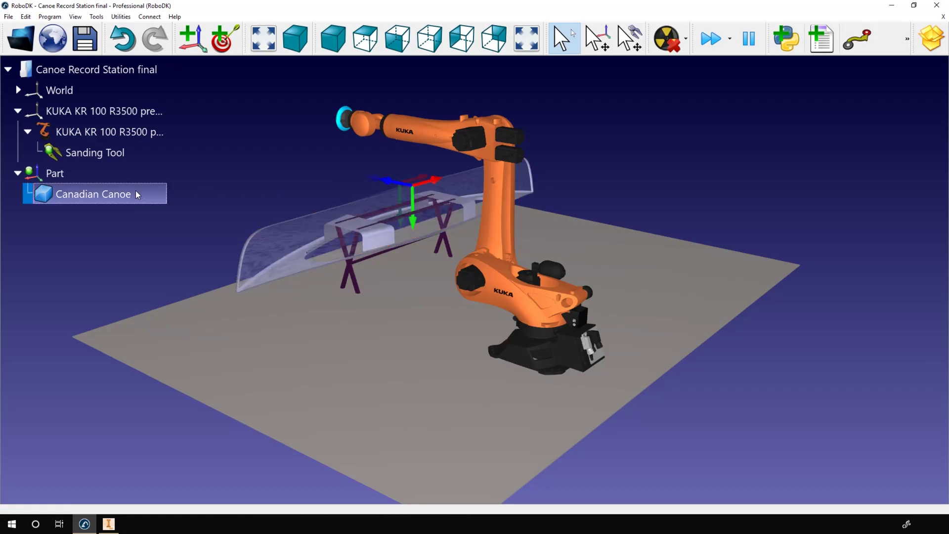
key(Delete)
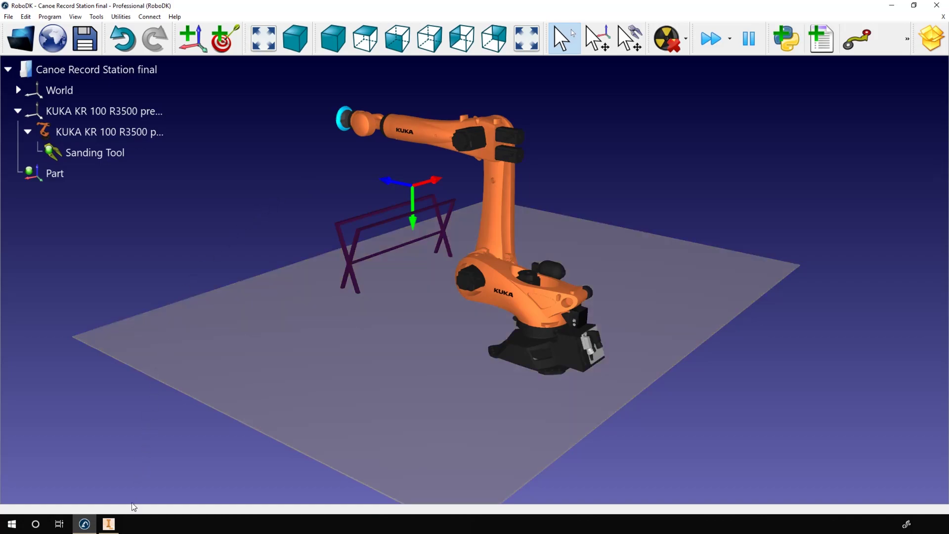
click(109, 524)
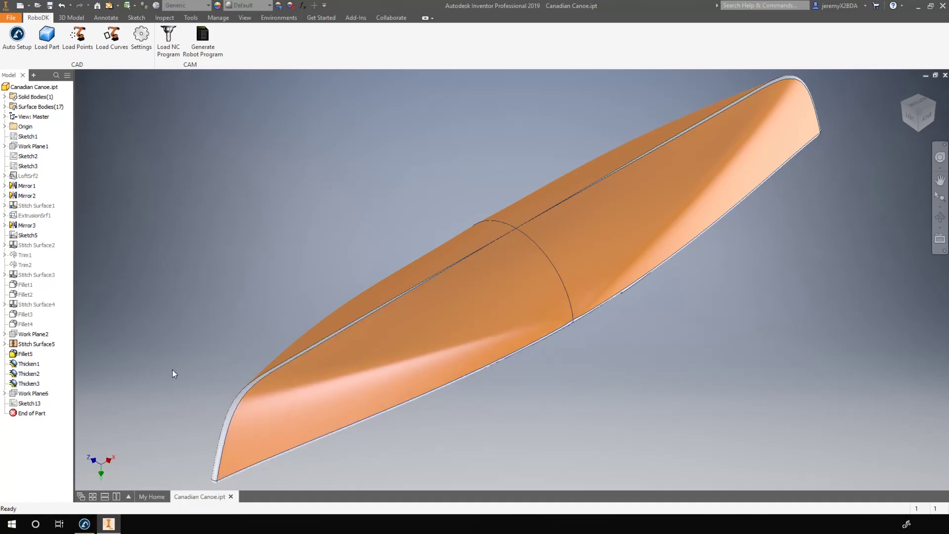
- Make Work Plane6 visible and check it from end-on and home views
right_click(32, 394)
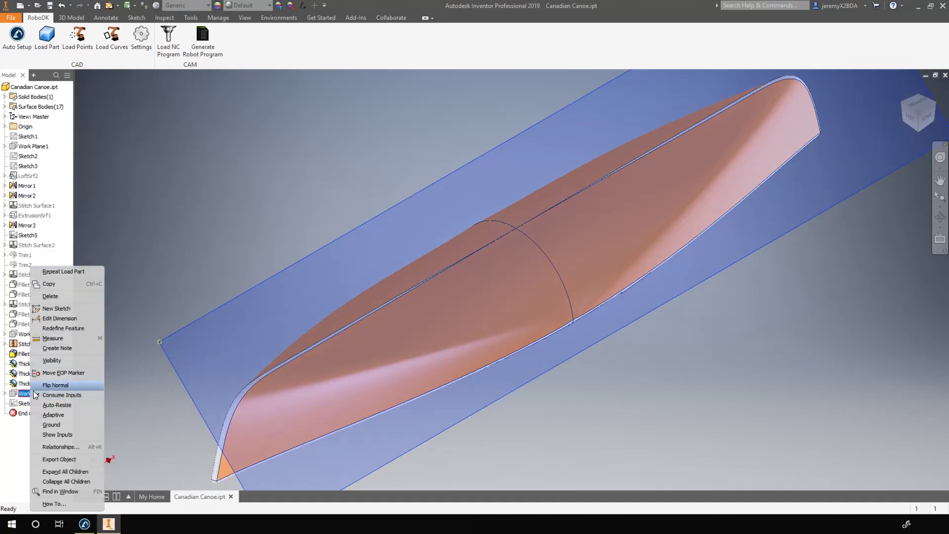
click(56, 365)
middle_drag(172, 398, 192, 364)
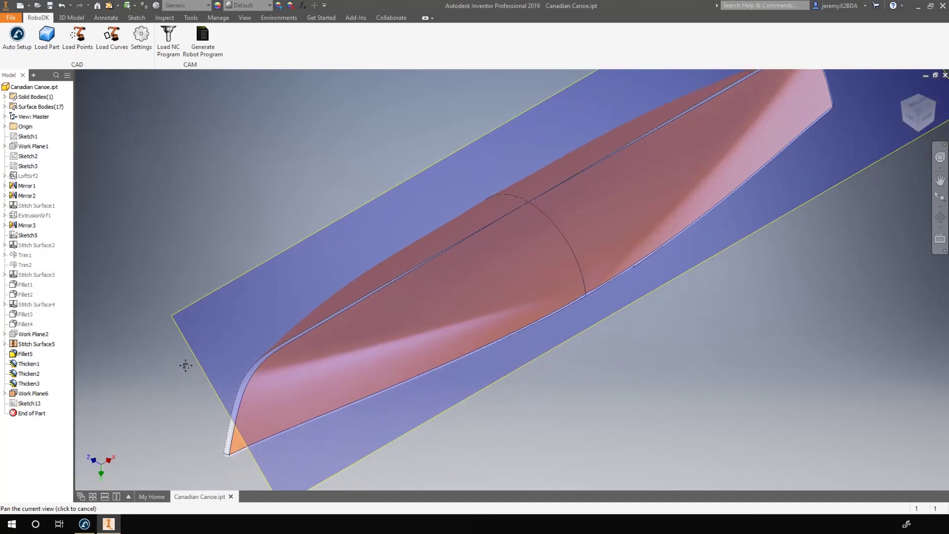
click(912, 117)
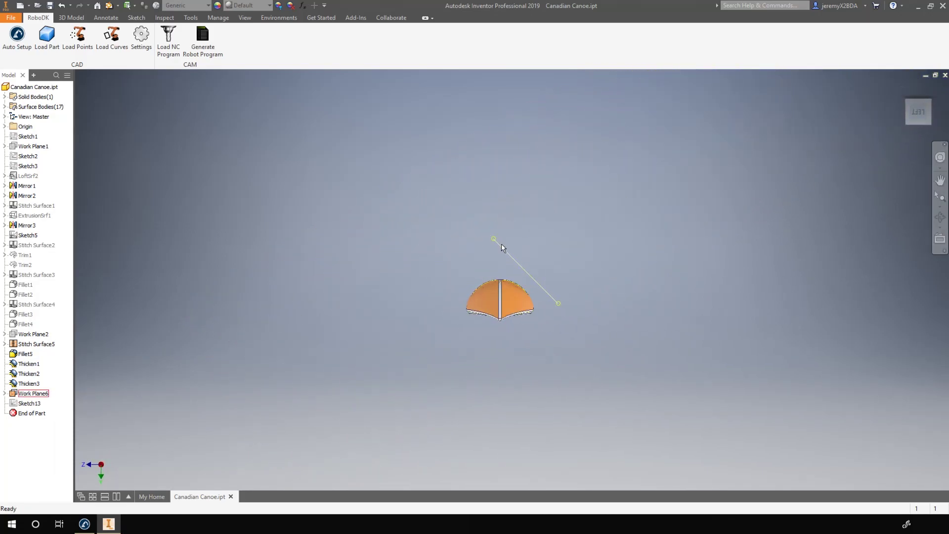
scroll(546, 299, down, 5)
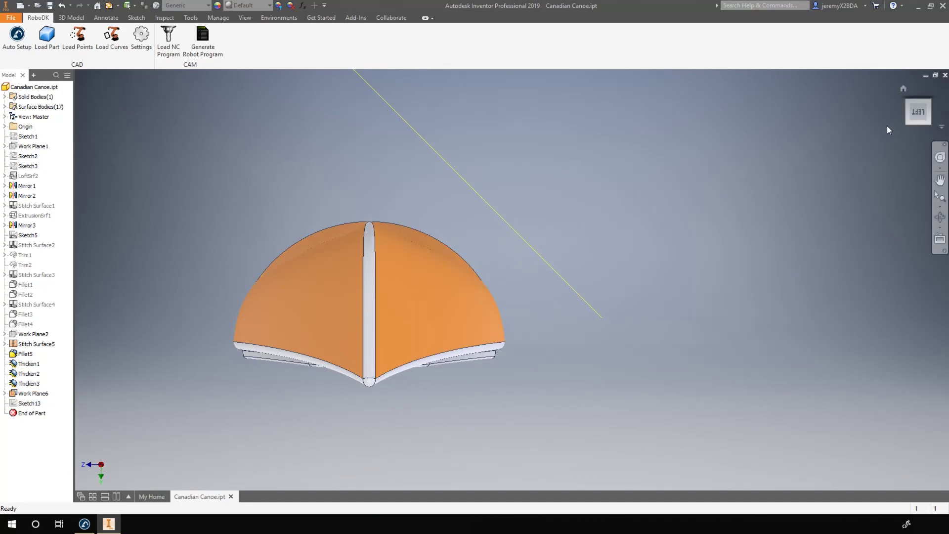
click(907, 100)
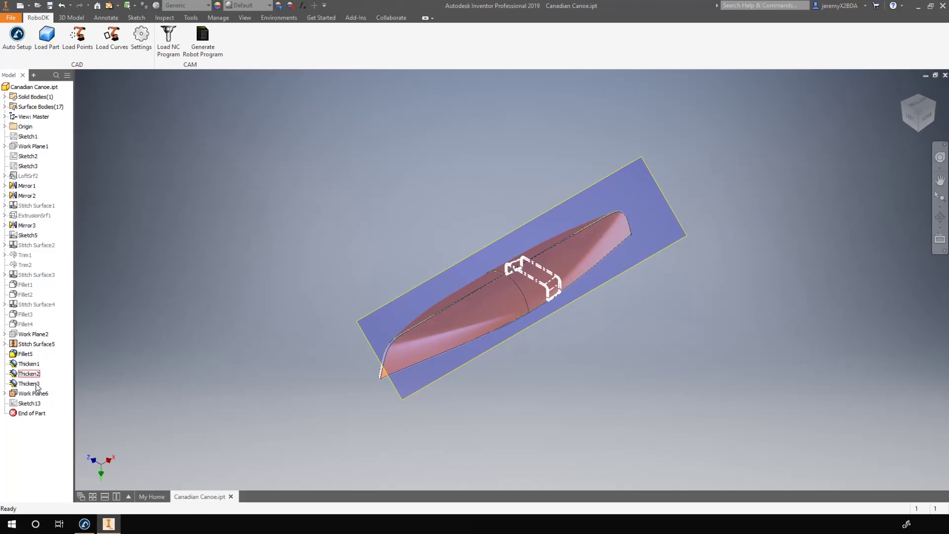
- Make the Sketch13 zigzag path visible and view the hull from the side
click(30, 403)
right_click(34, 405)
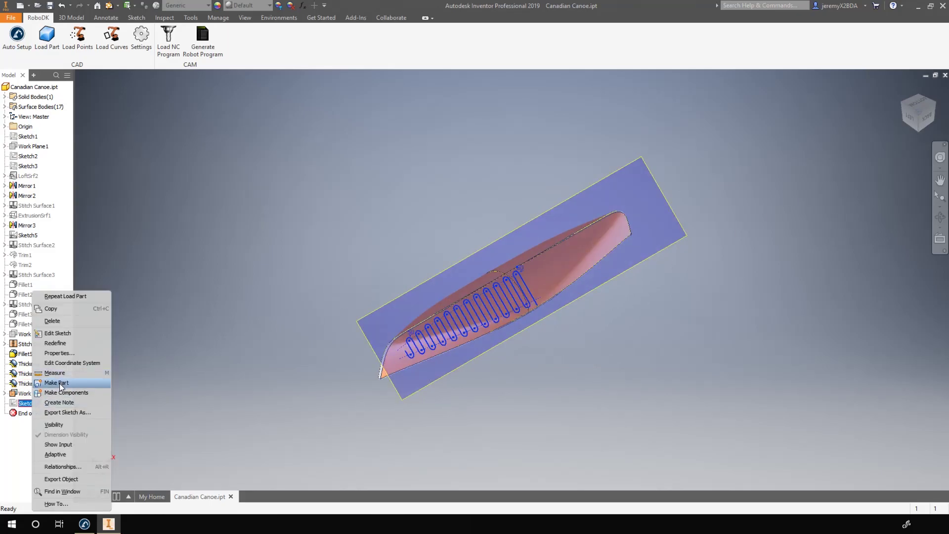
click(69, 426)
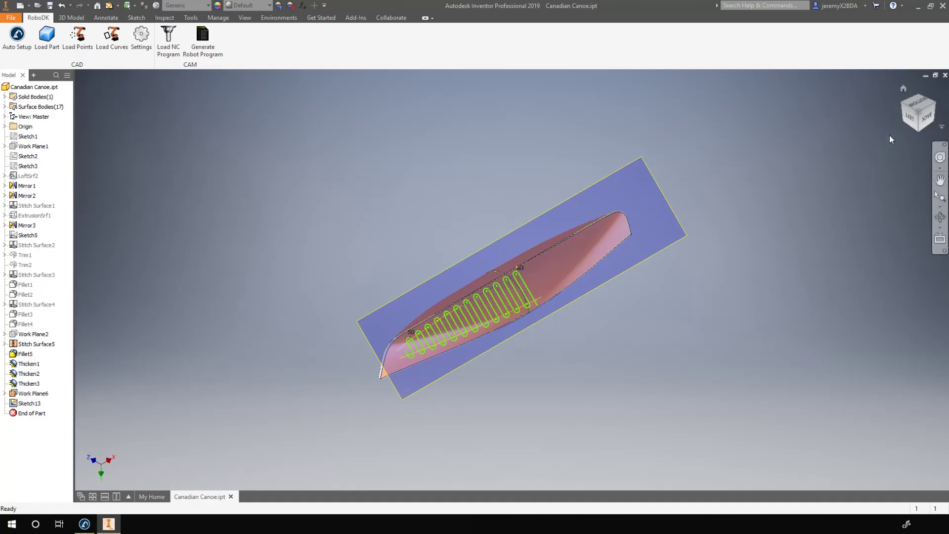
click(926, 109)
scroll(508, 379, up, 5)
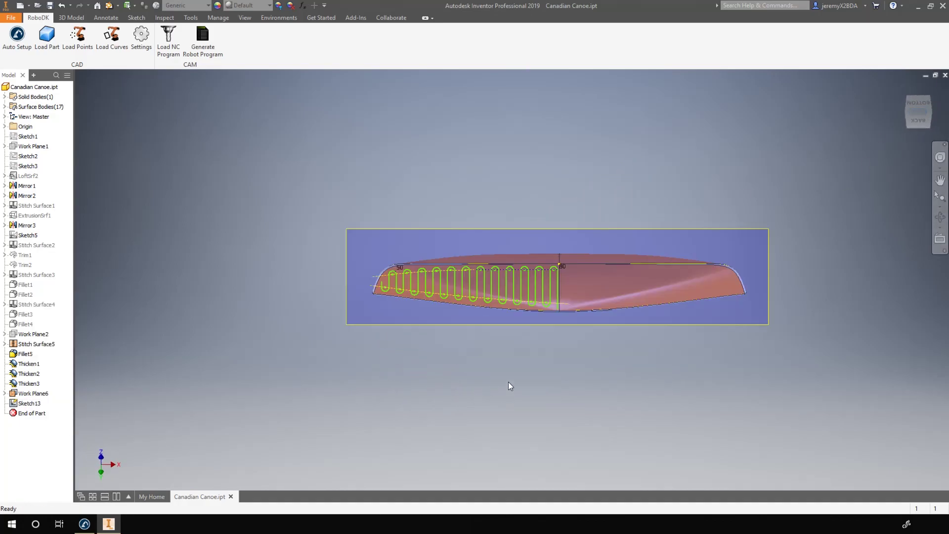
scroll(505, 293, up, 5)
scroll(507, 291, down, 2)
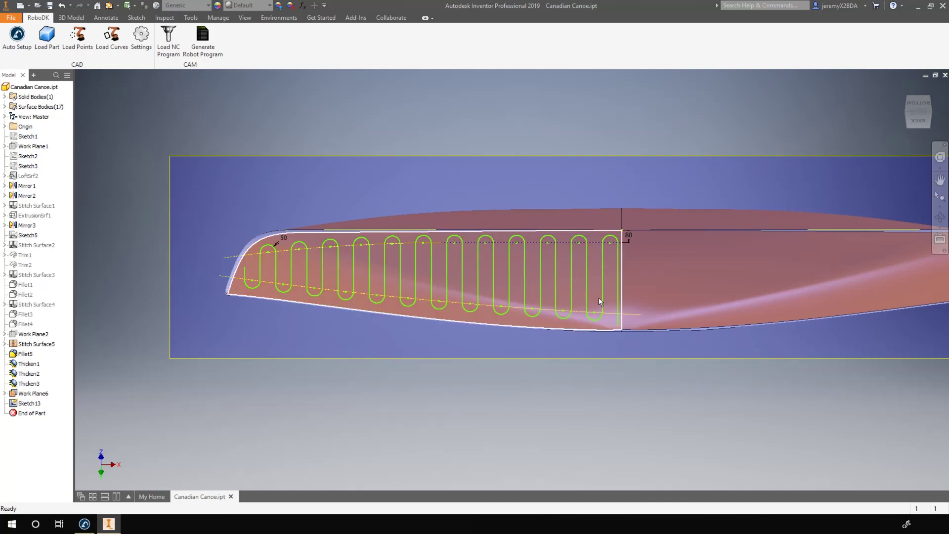
click(29, 402)
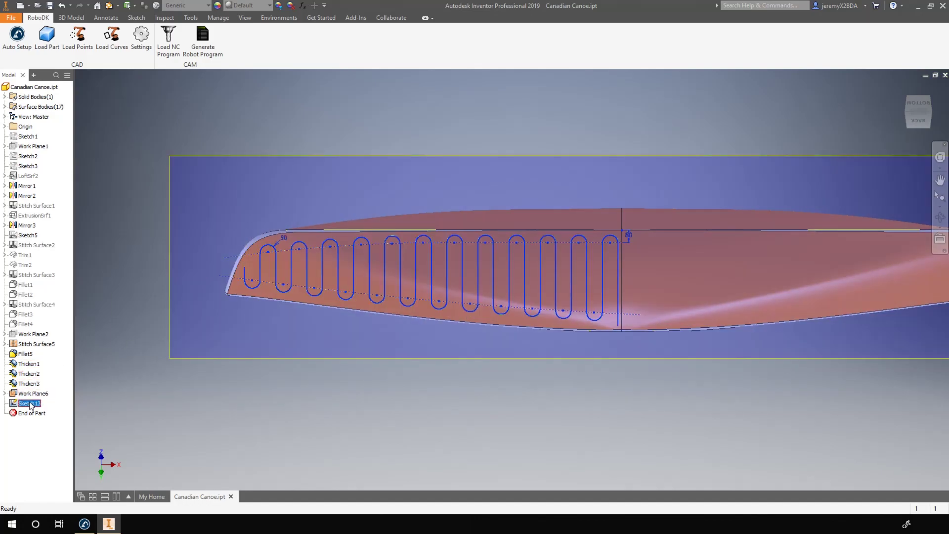
right_click(29, 403)
- Project Sketch13's path onto the canoe hull face as 3D Sketch5 and finish
click(60, 333)
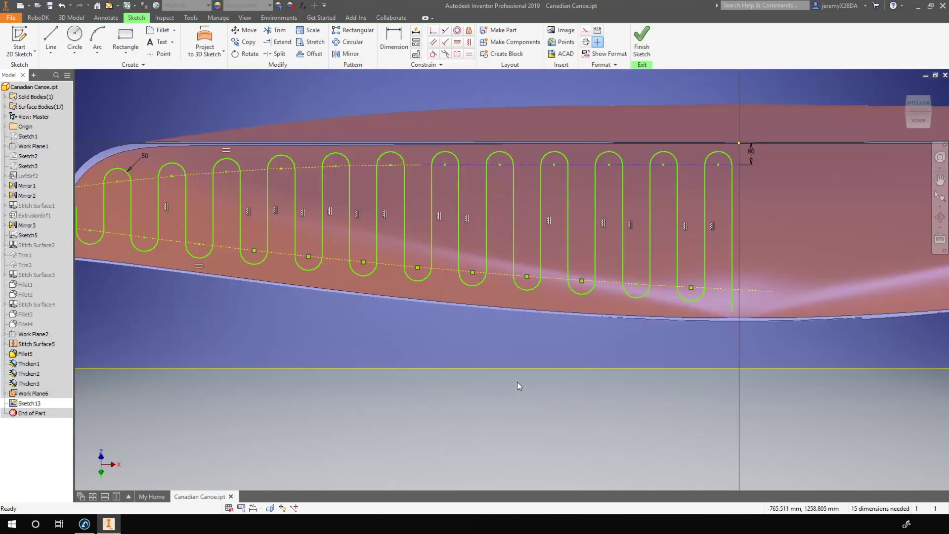
scroll(508, 379, down, 2)
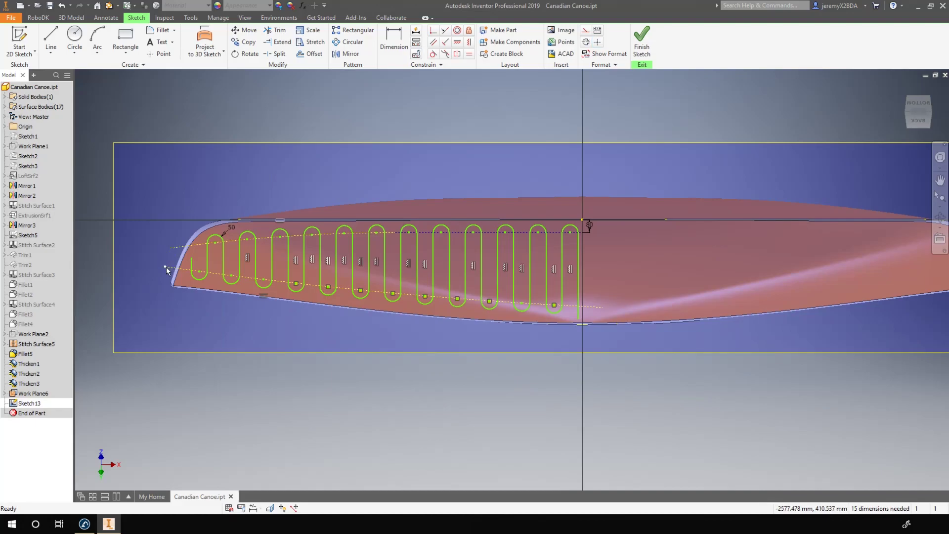
drag(166, 269, 163, 272)
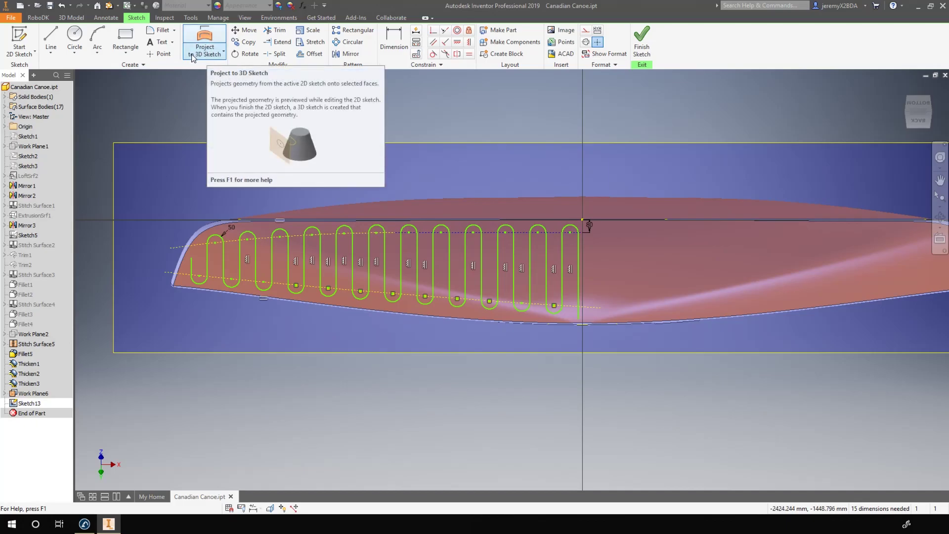
click(202, 37)
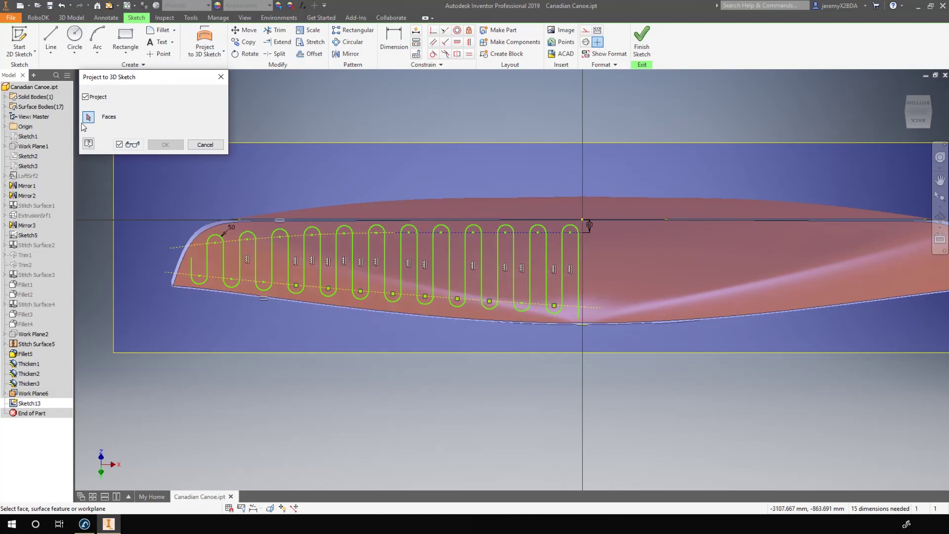
click(256, 228)
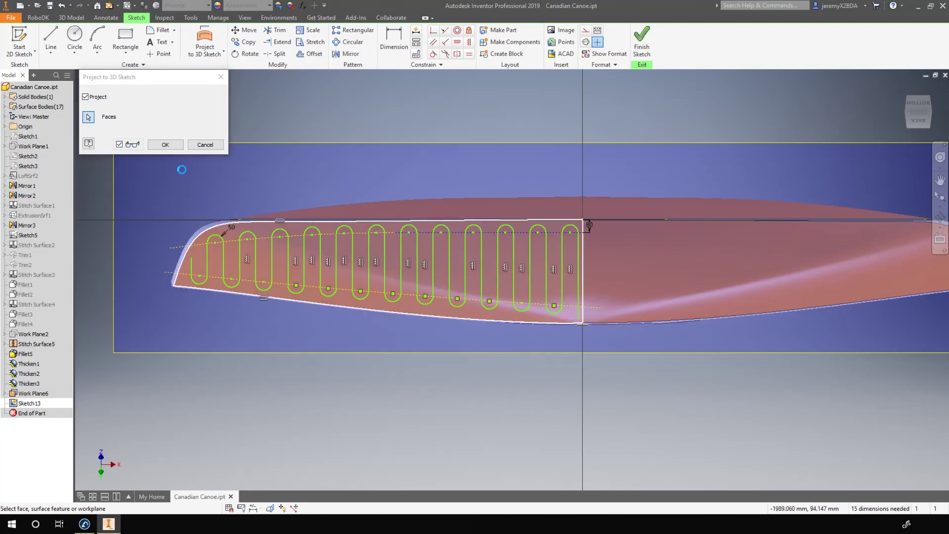
click(165, 145)
click(642, 41)
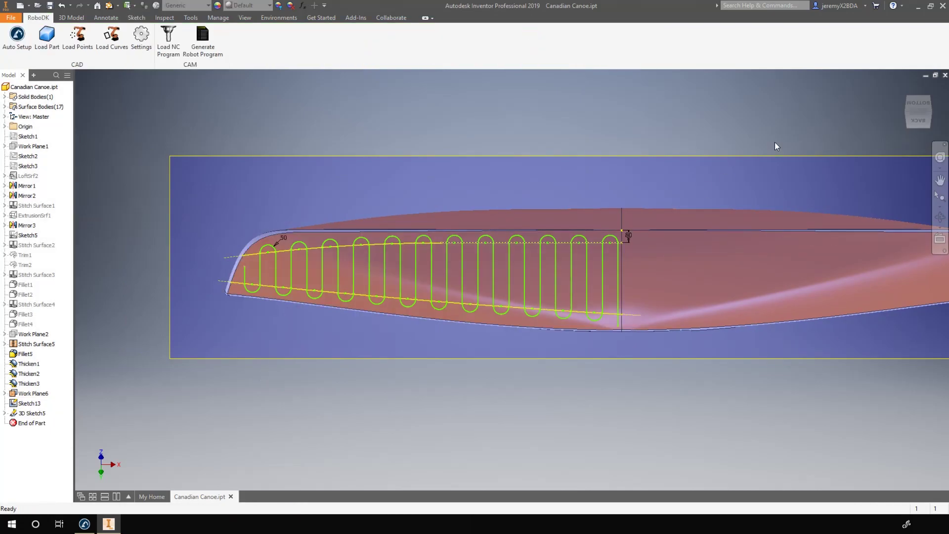
- Open the projected 3D Sketch5 for editing from an angled view
click(910, 111)
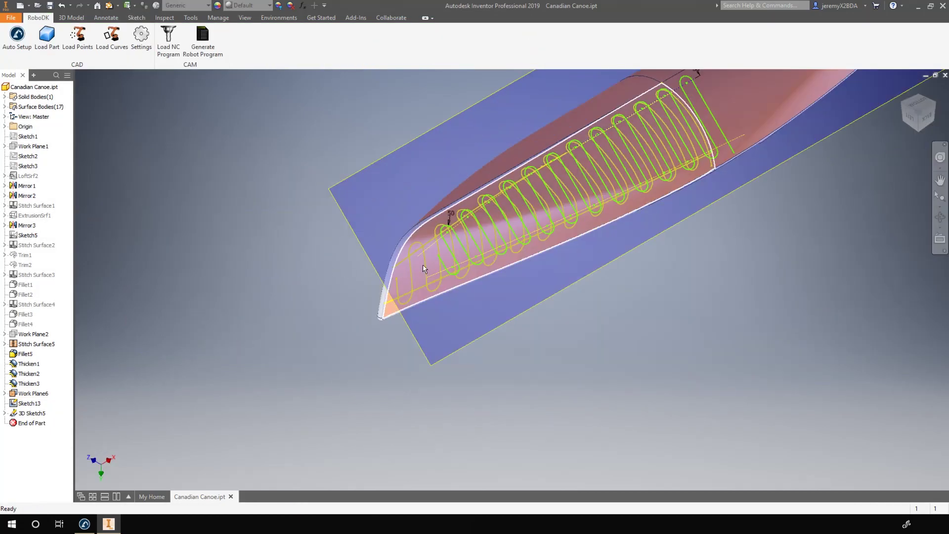
click(31, 413)
right_click(39, 414)
click(45, 416)
right_click(43, 417)
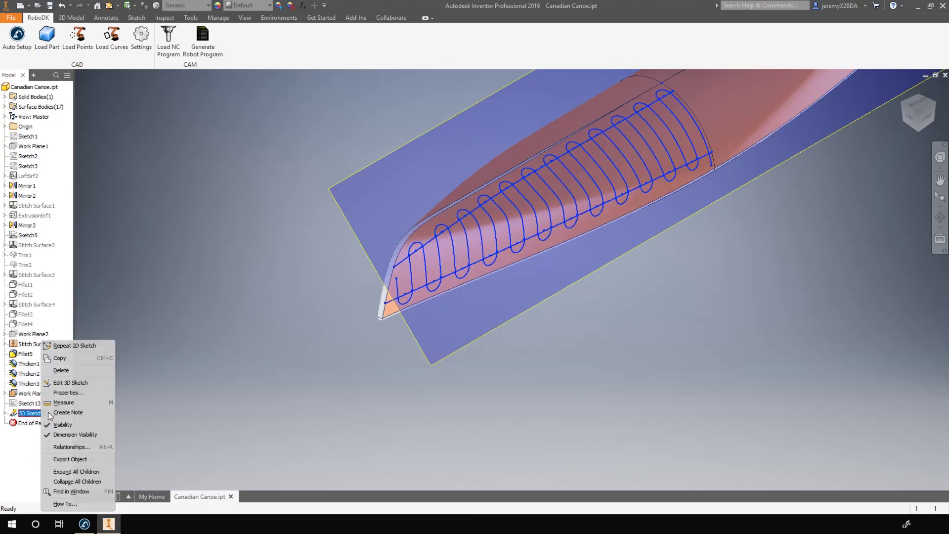
click(65, 383)
- Convert the centreline, upper and lower edge curves to construction, then finish the sketch
right_click(403, 260)
click(454, 259)
right_click(562, 156)
click(609, 156)
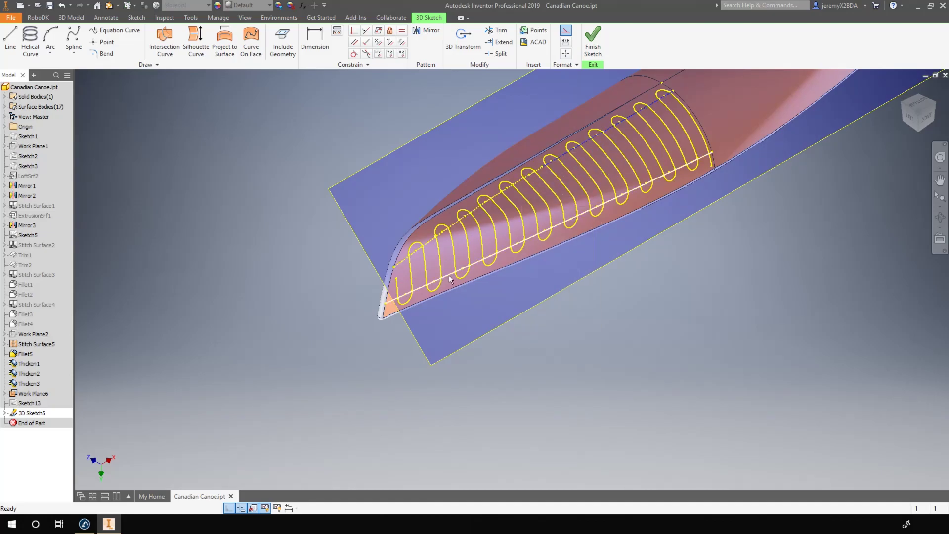
right_click(449, 276)
click(498, 274)
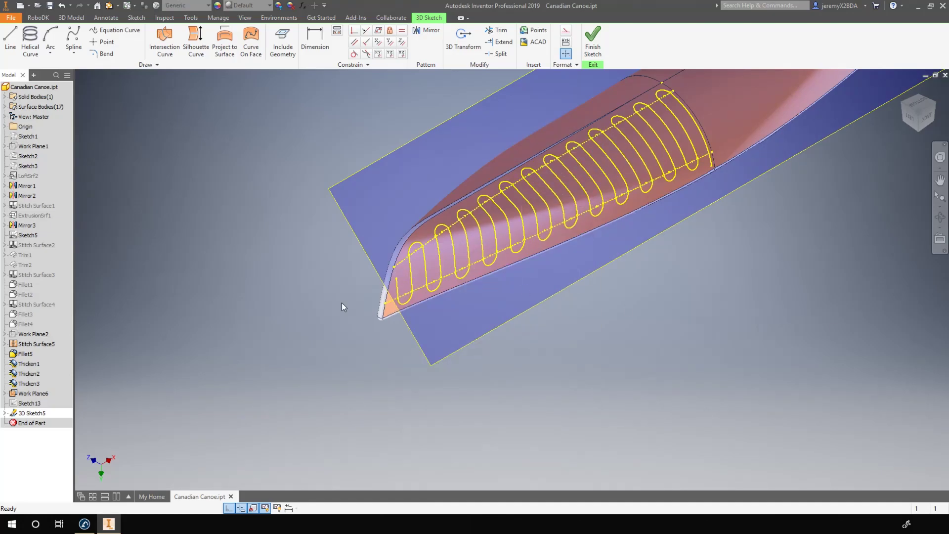
click(593, 42)
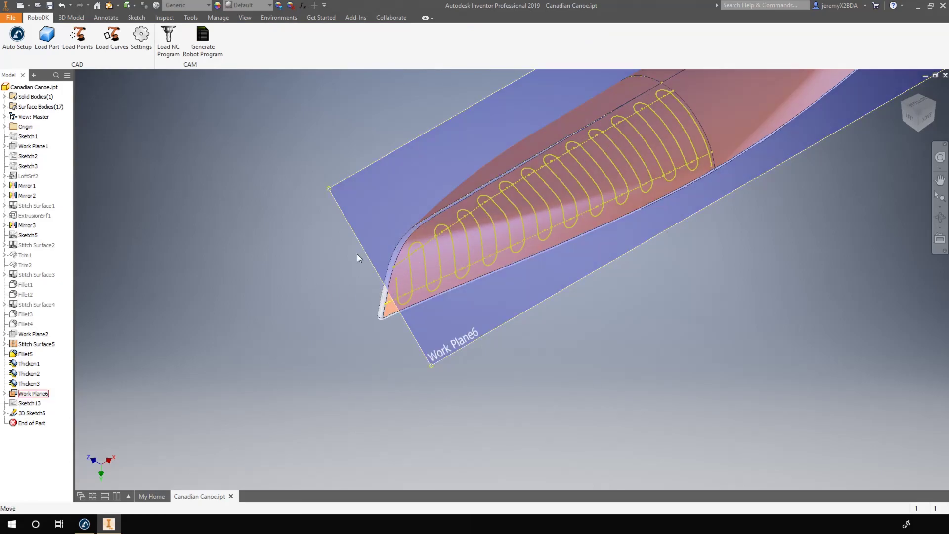
- Set the RoboDK plugin default Object Name to 'Polish Path 1' and confirm
click(141, 37)
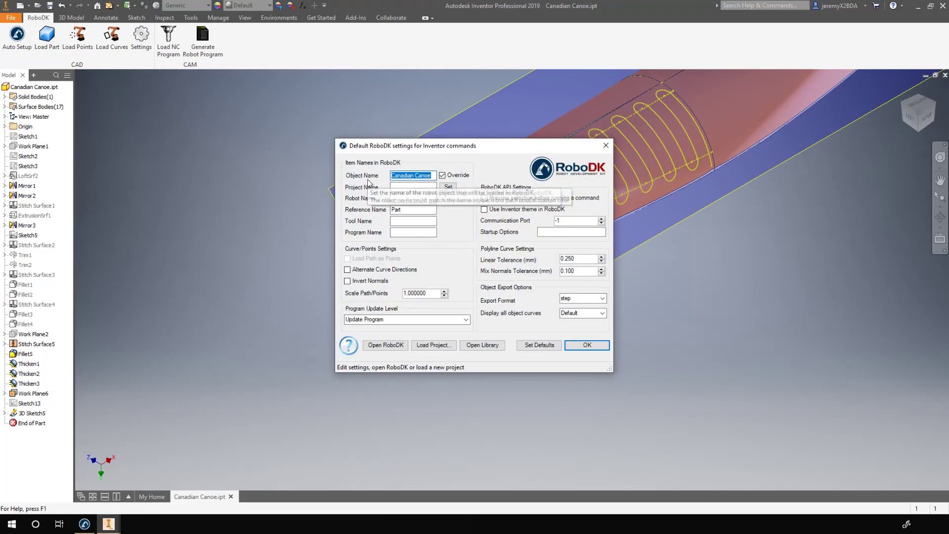
text(Polish Path 1)
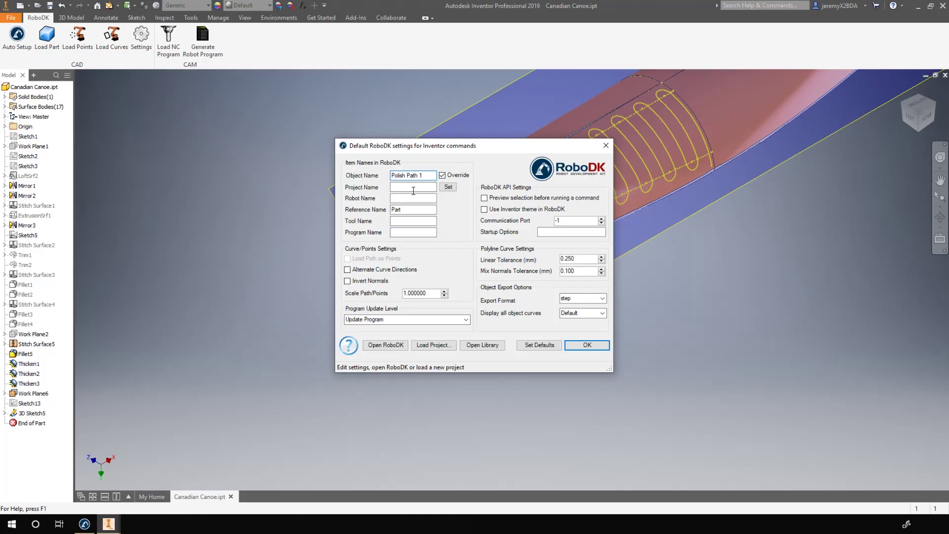
click(415, 197)
double_click(414, 210)
click(414, 220)
key(Return)
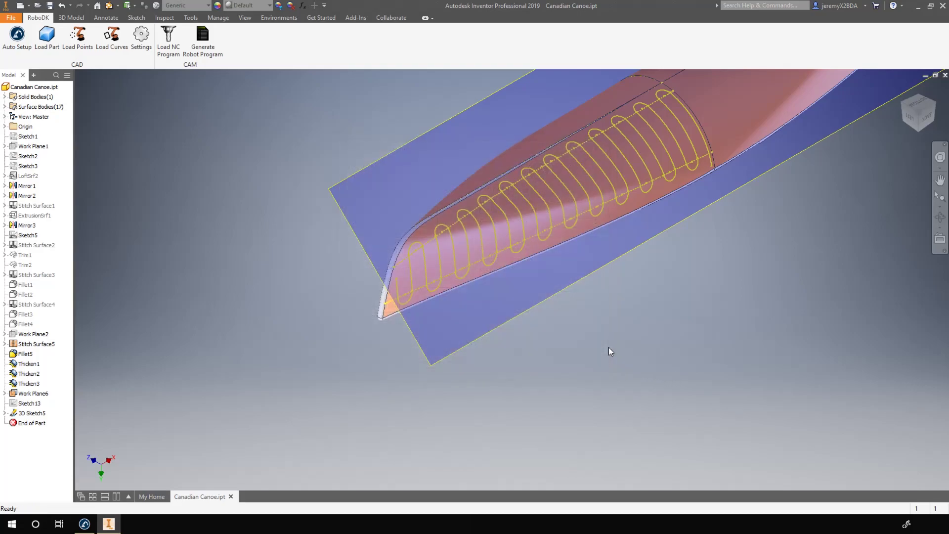
- Start Auto Setup and select the path loops from the bow along the hull
click(18, 39)
scroll(338, 319, down, 2)
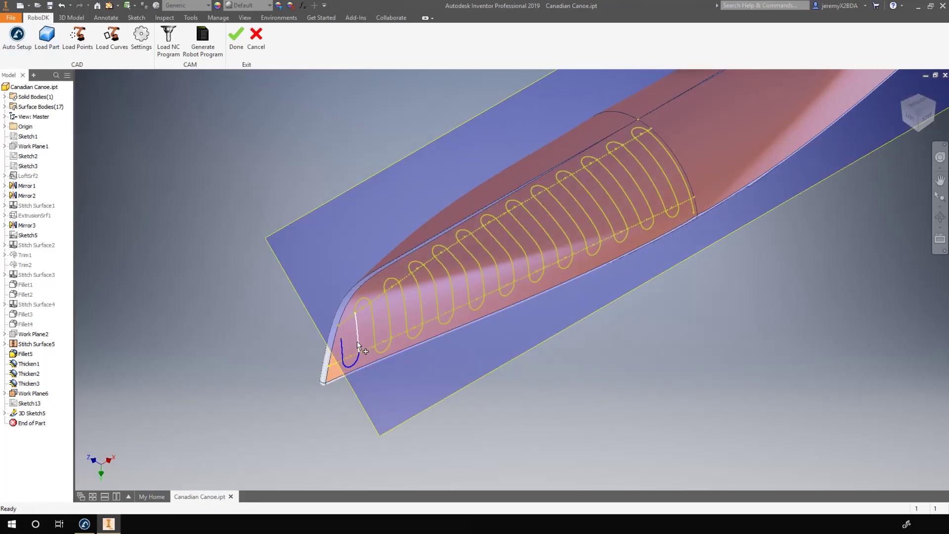
click(375, 324)
click(393, 312)
click(419, 305)
click(442, 293)
click(452, 255)
click(462, 236)
click(484, 222)
click(516, 200)
- Select the remaining loops toward the stern, pick the hull surface, and confirm
click(545, 245)
click(562, 258)
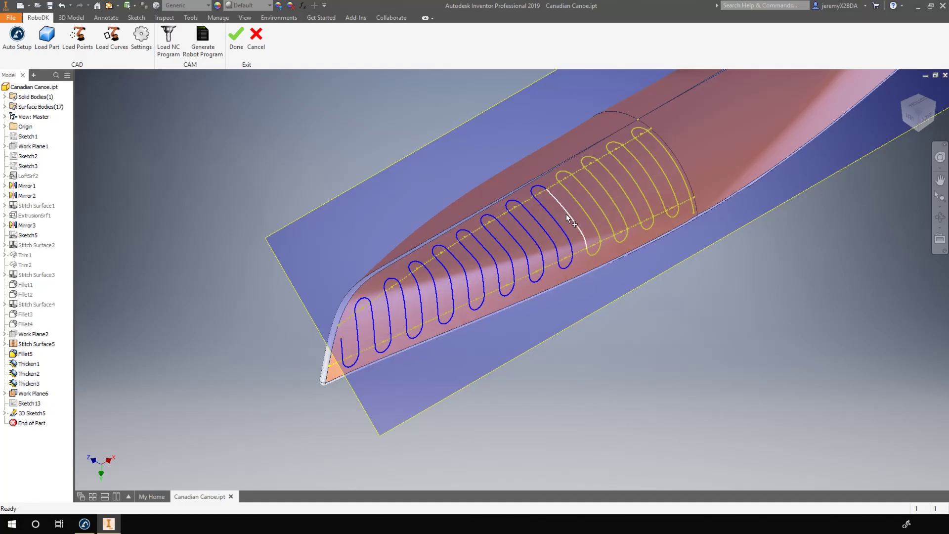
click(566, 214)
click(597, 224)
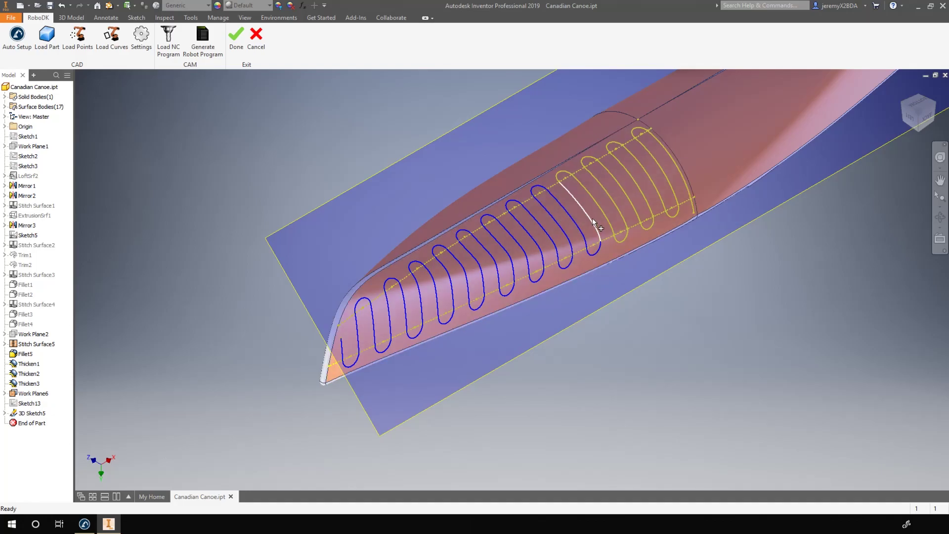
click(613, 239)
click(591, 157)
click(637, 226)
click(642, 194)
click(636, 155)
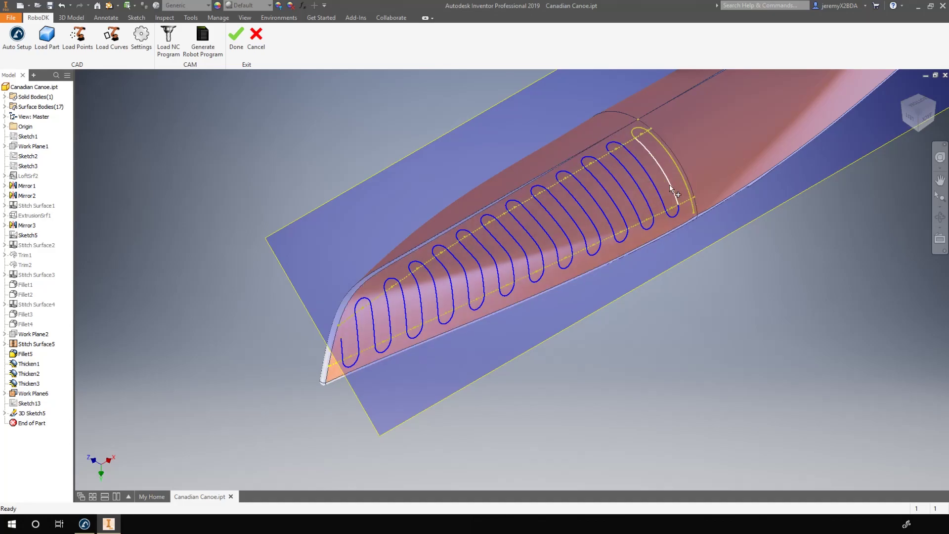
click(659, 151)
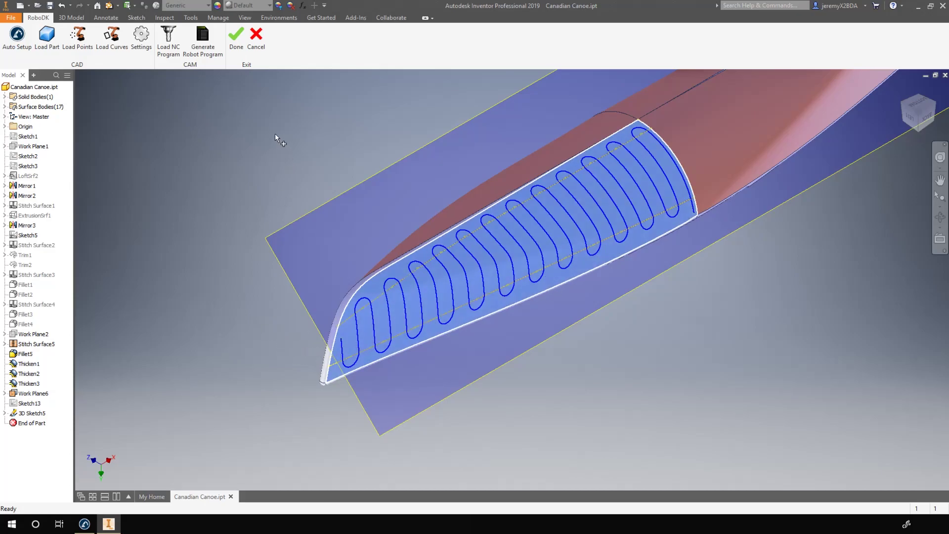
click(237, 41)
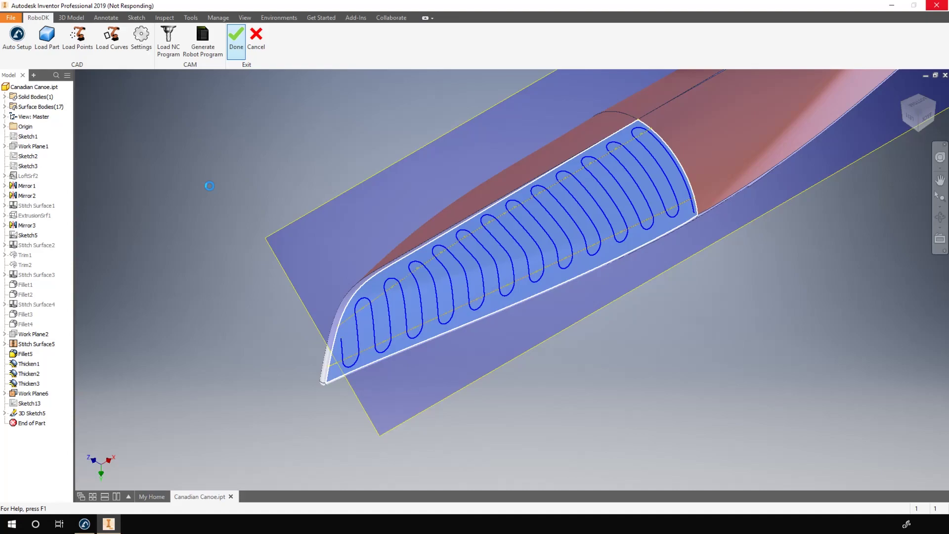
- Bring up RoboDK's Polish Path 1 curve follow project with 1662 points
click(85, 525)
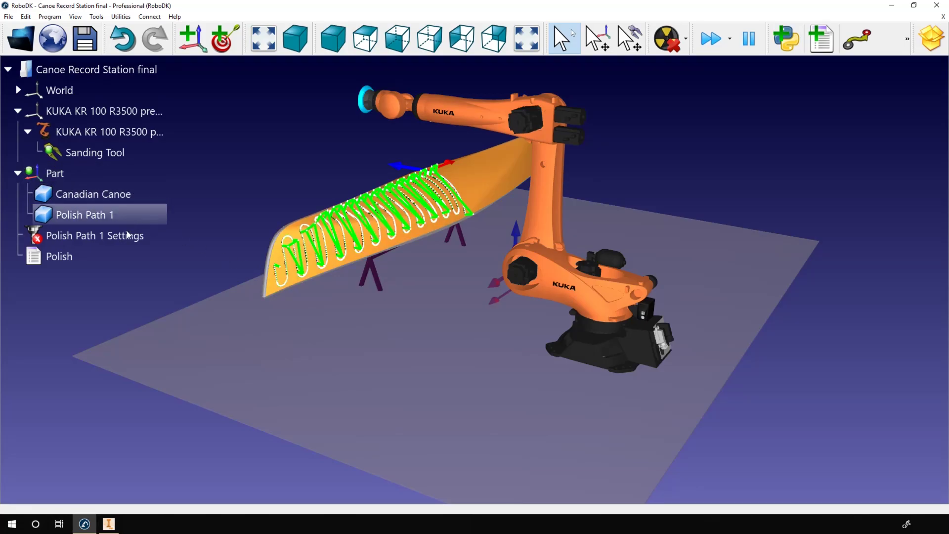
click(109, 524)
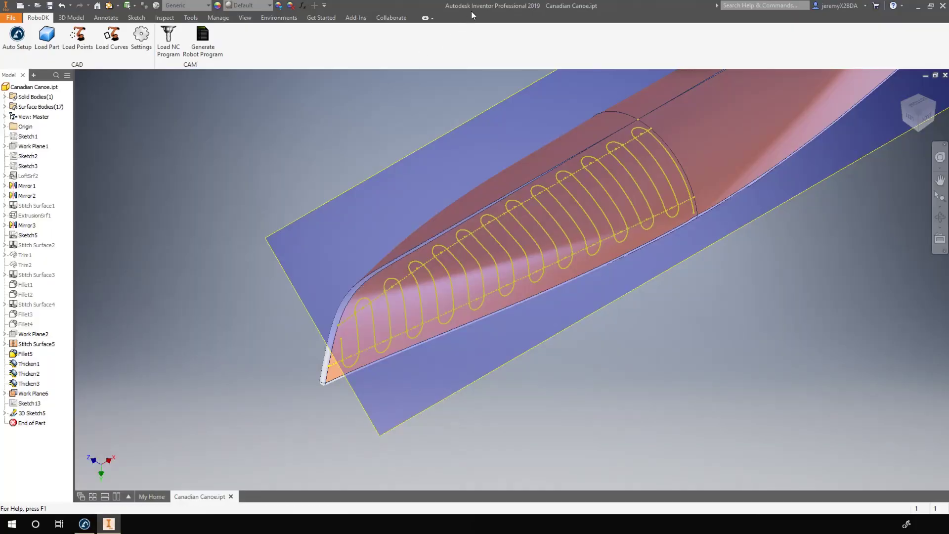
click(84, 524)
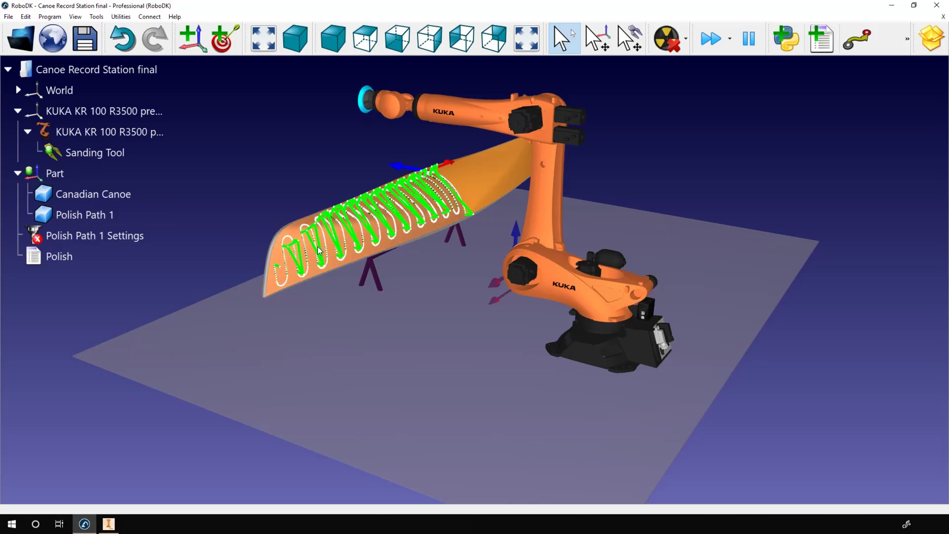
double_click(126, 237)
drag(570, 247, 772, 109)
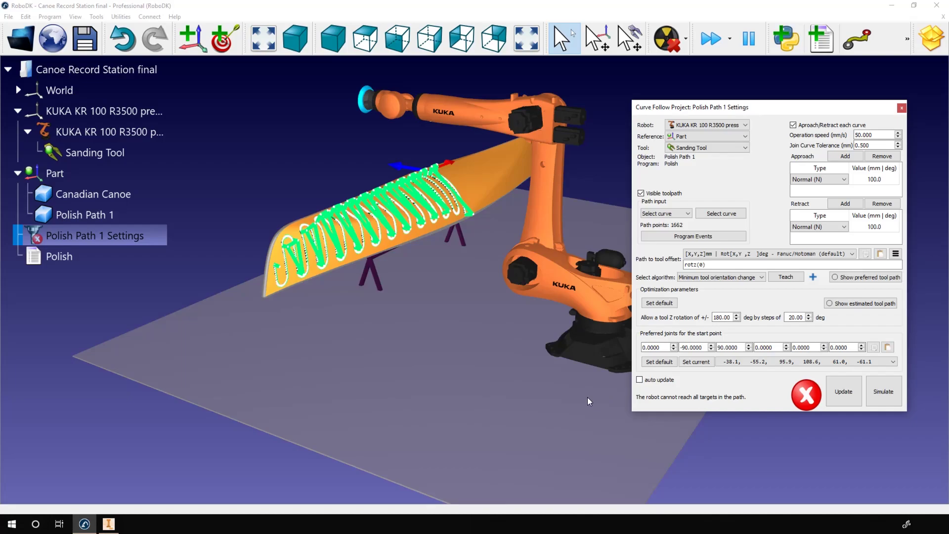
click(597, 196)
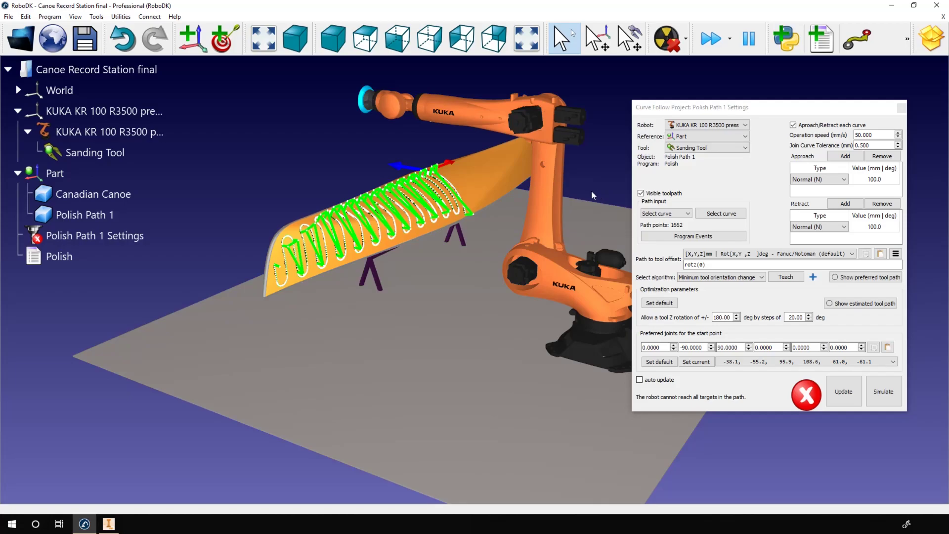
click(844, 391)
click(708, 137)
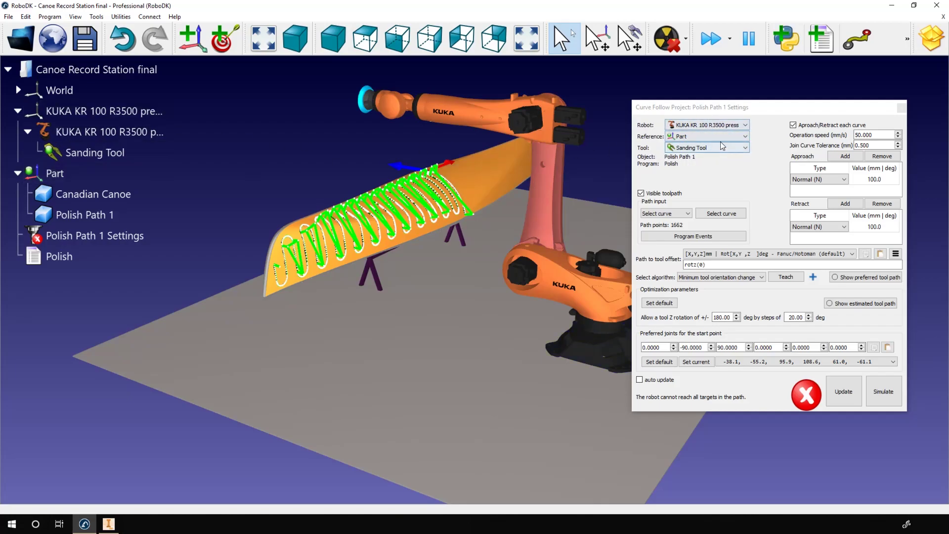
click(744, 125)
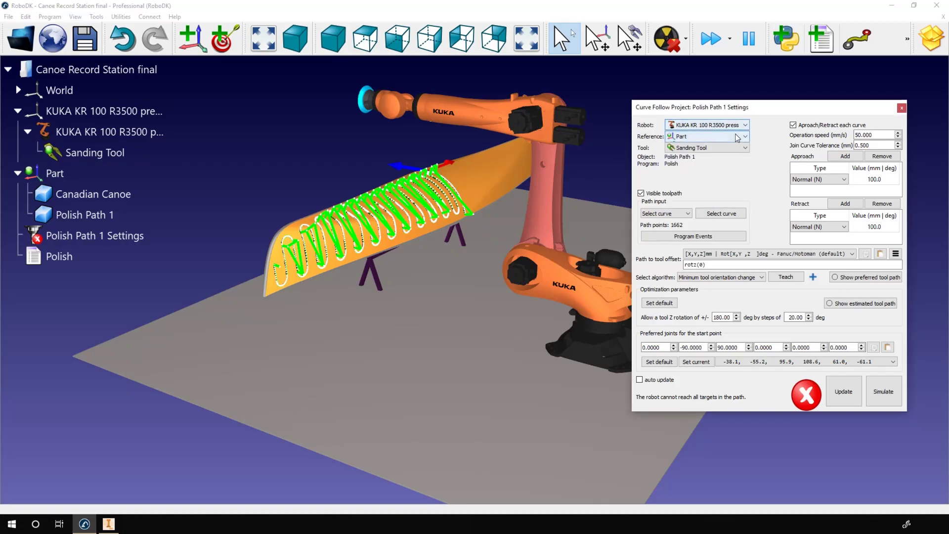
click(737, 137)
click(737, 137)
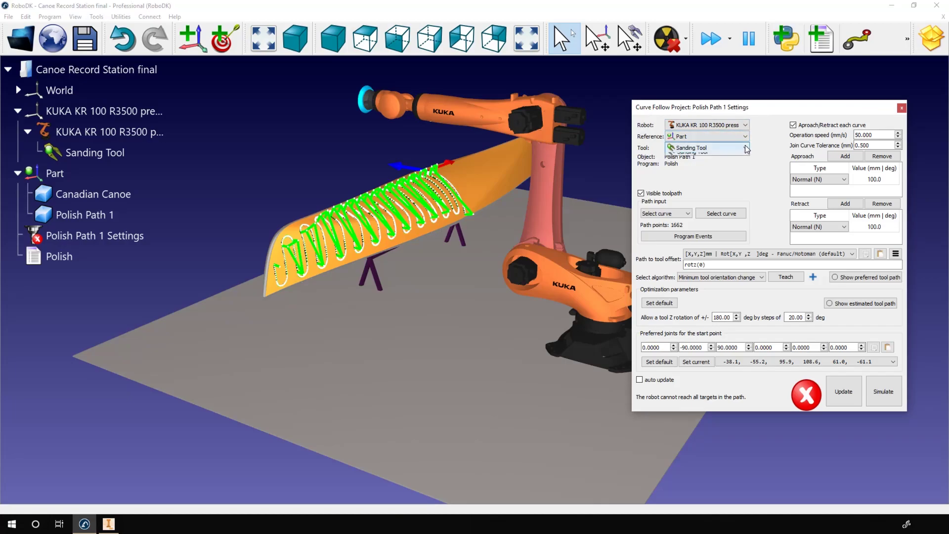
click(744, 148)
scroll(370, 166, up, 5)
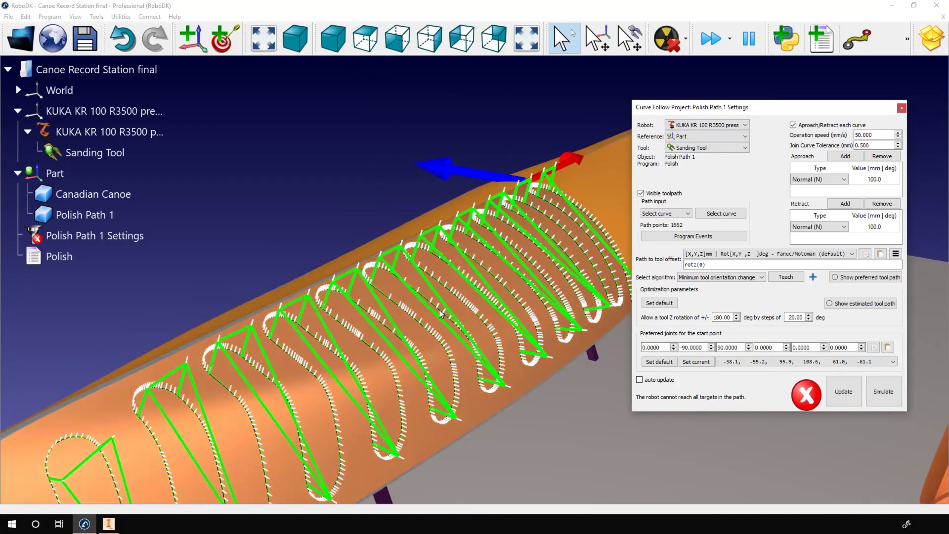
scroll(370, 166, up, 5)
mouse_move(549, 171)
middle_down()
mouse_move(564, 178)
mouse_move(549, 167)
middle_up()
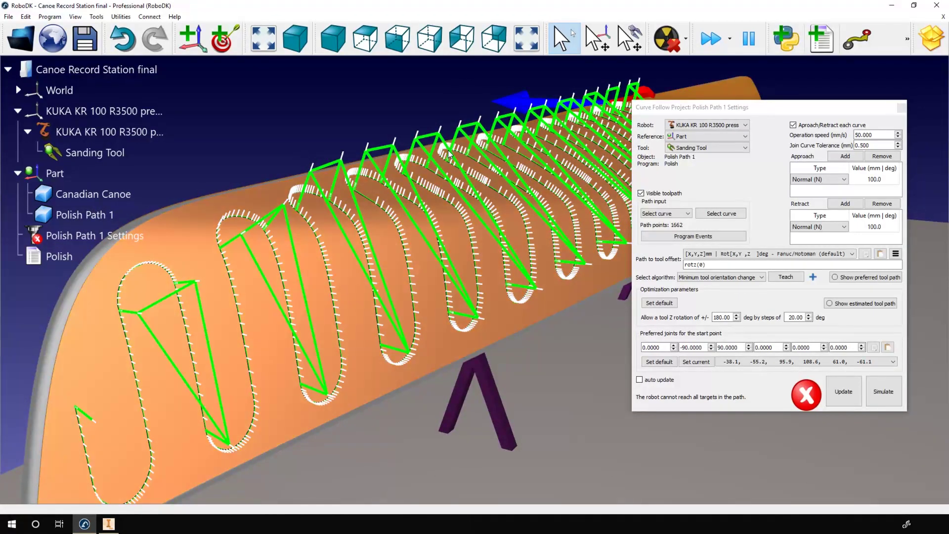
drag(764, 108, 783, 93)
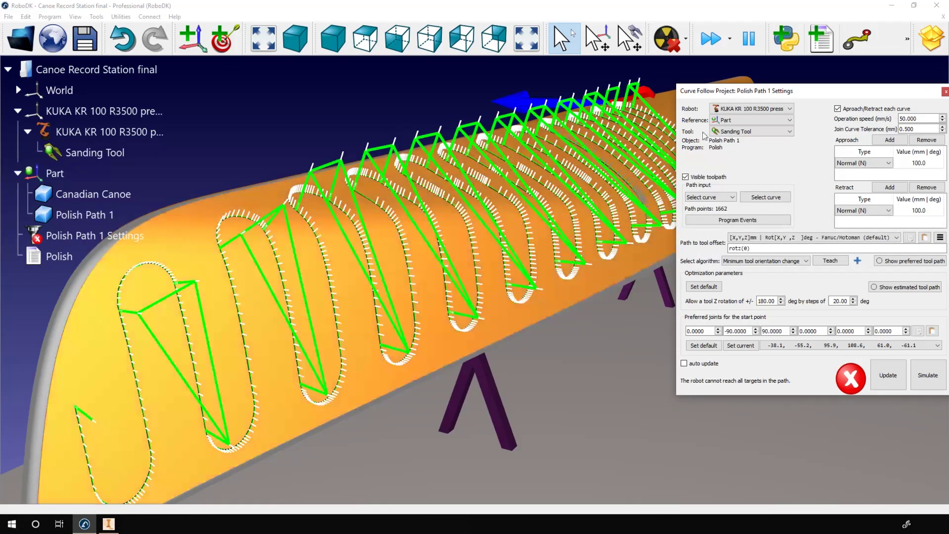
scroll(524, 218, down, 2)
scroll(524, 219, down, 2)
scroll(525, 218, down, 2)
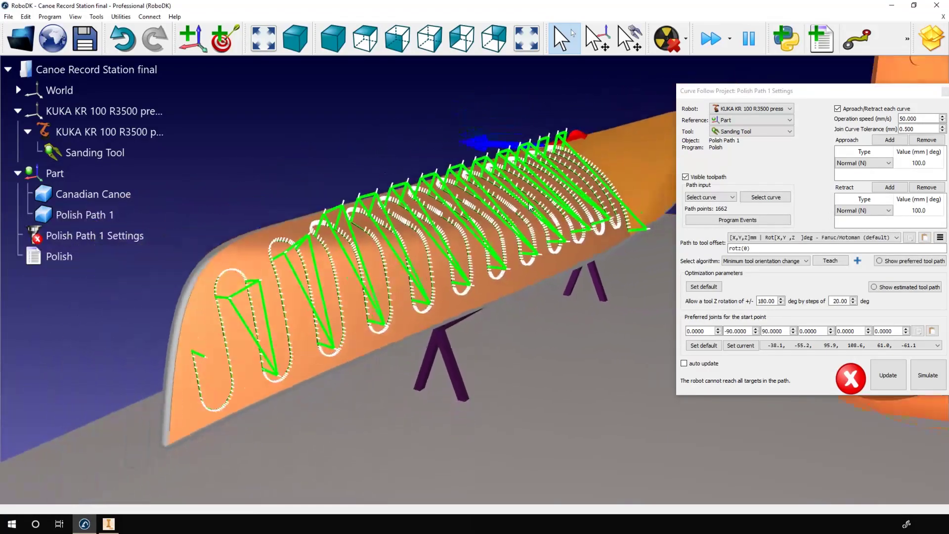
right_drag(524, 219, 598, 225)
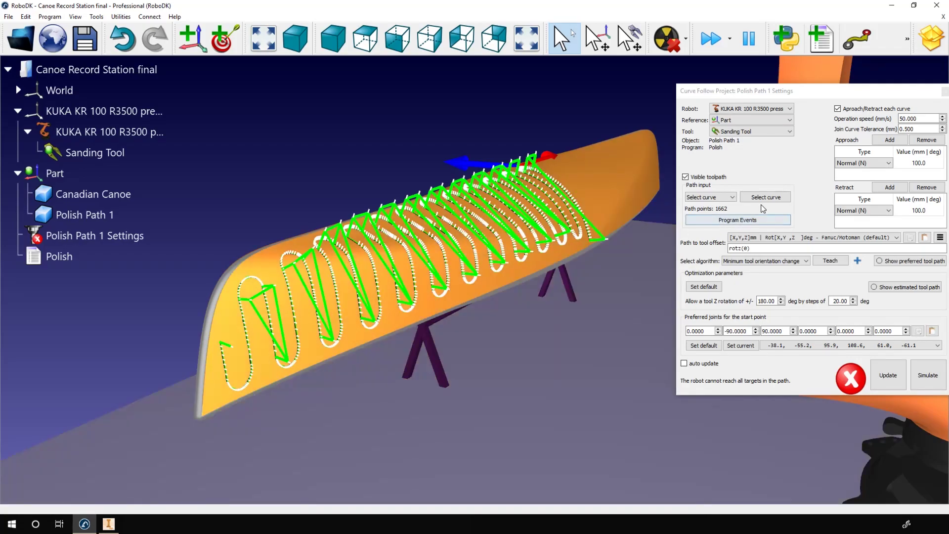
- Restart curve picking on the hull and reverse the direction of the first two bow curves
click(766, 197)
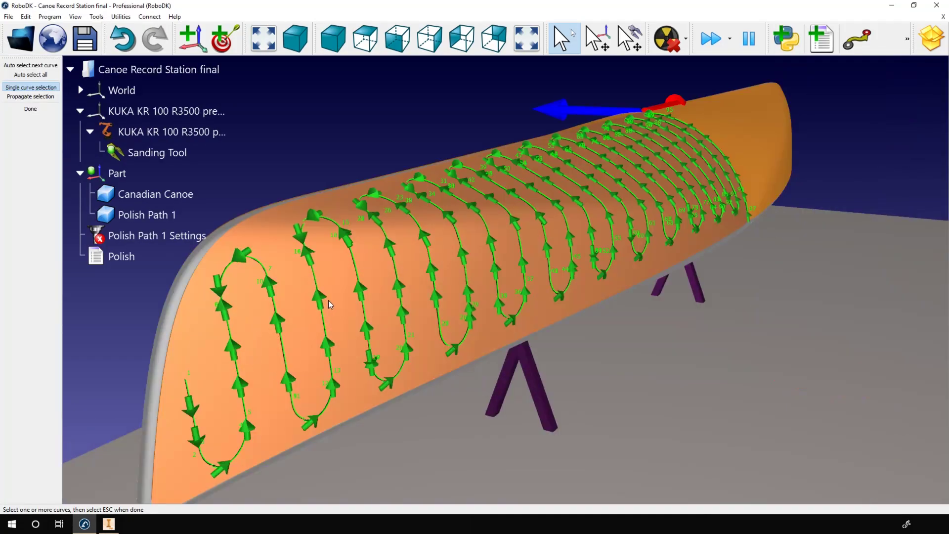
middle_drag(370, 280, 386, 280)
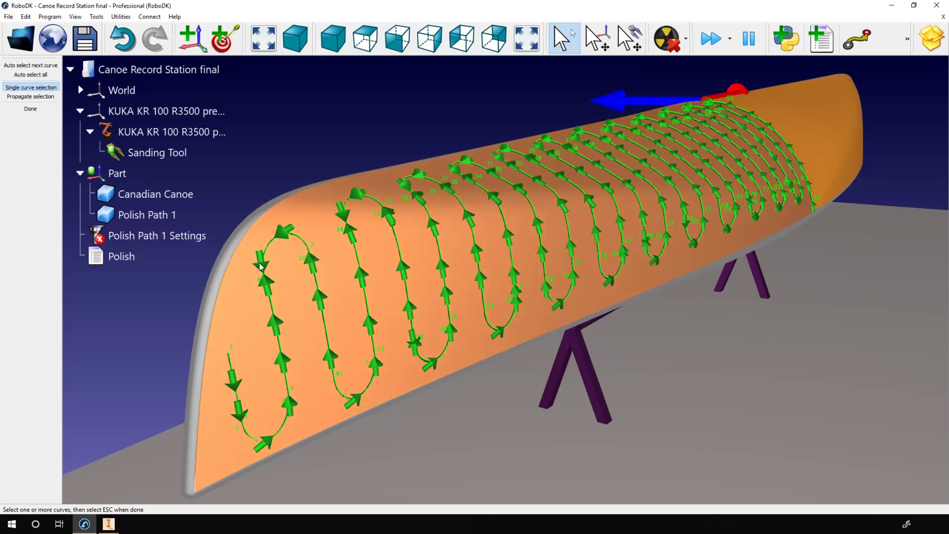
click(282, 239)
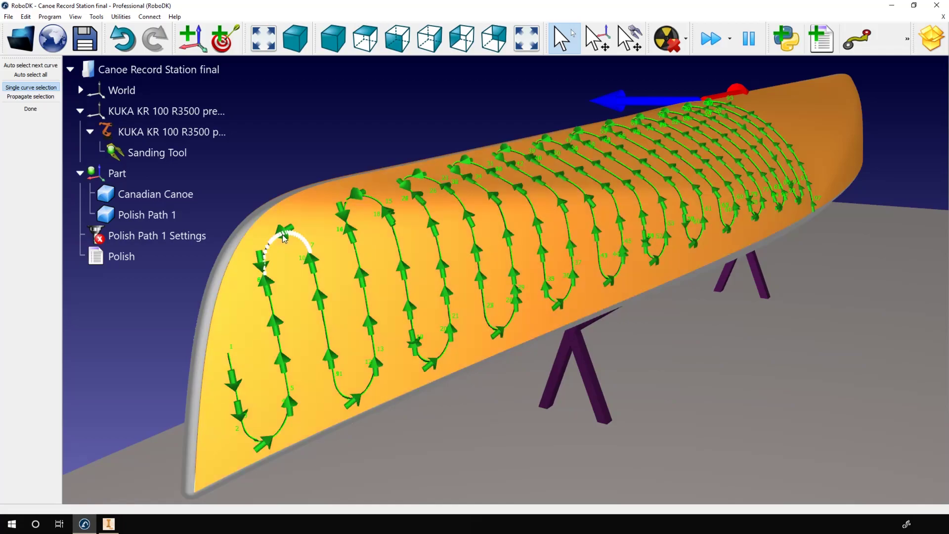
right_click(284, 236)
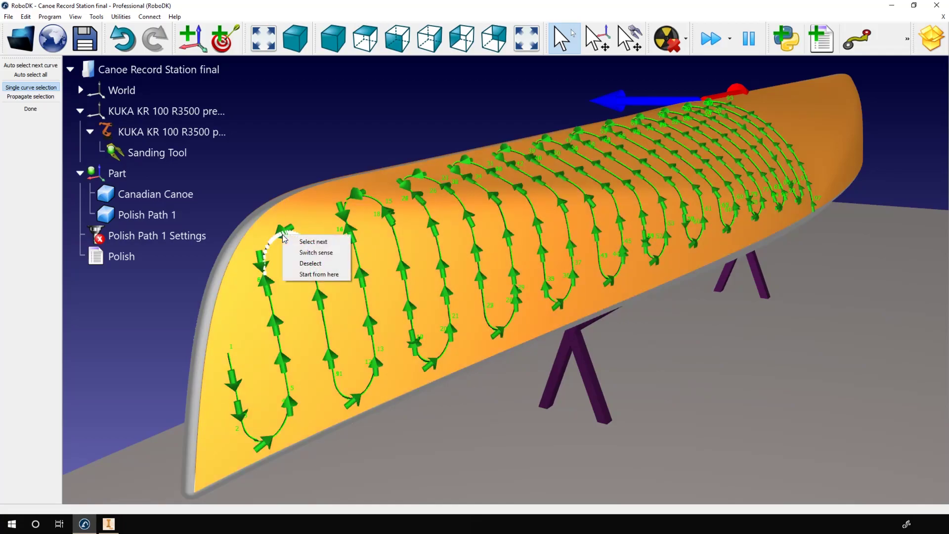
click(316, 252)
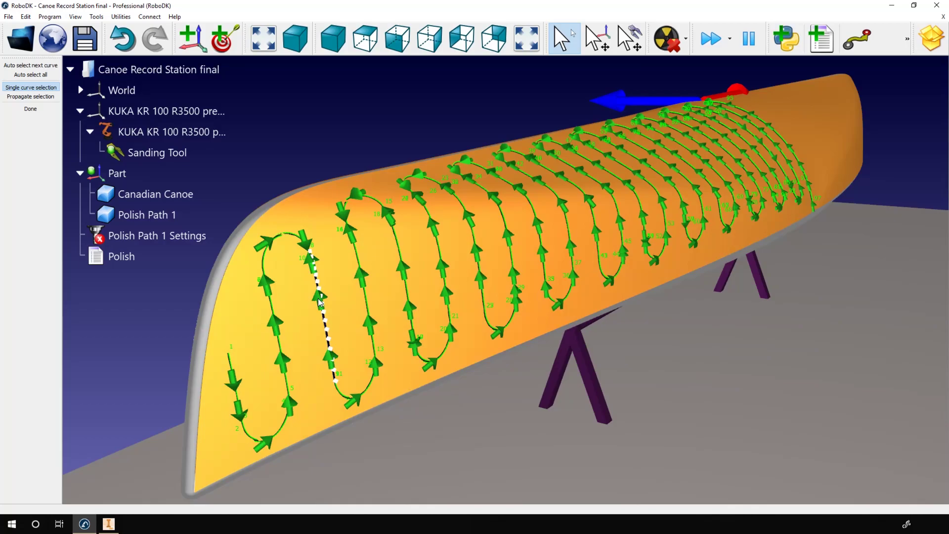
right_click(323, 301)
click(340, 312)
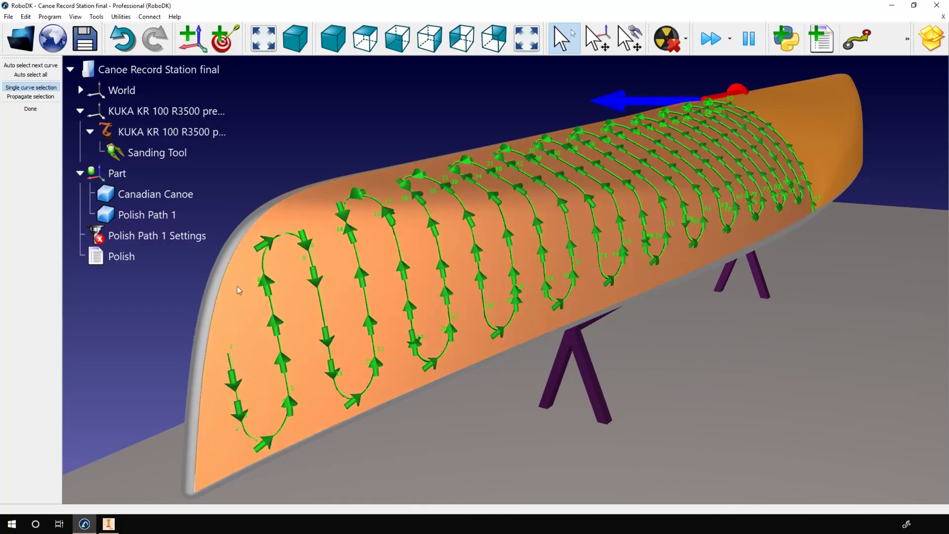
right_click(396, 117)
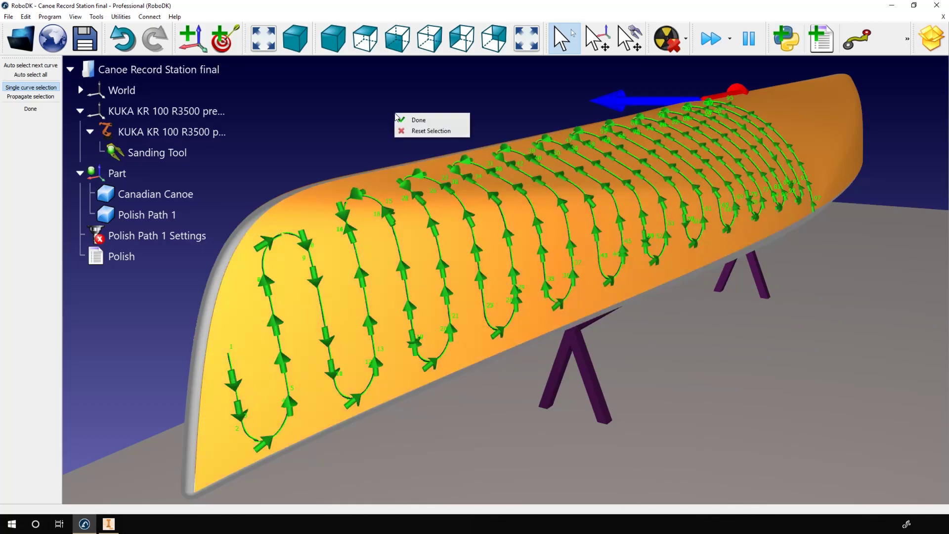
- Reset the selection, pick the far-end curve first, then auto-select all remaining hull curves
click(431, 131)
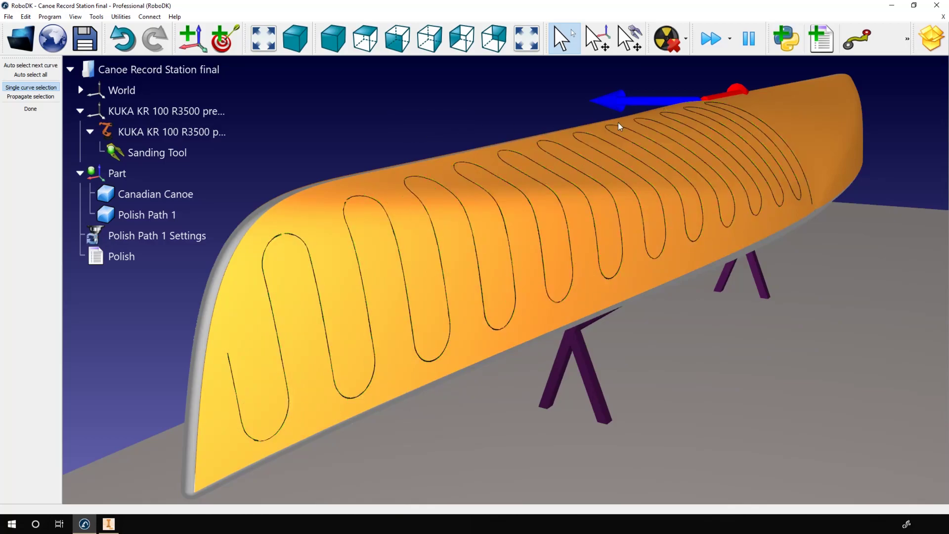
click(802, 167)
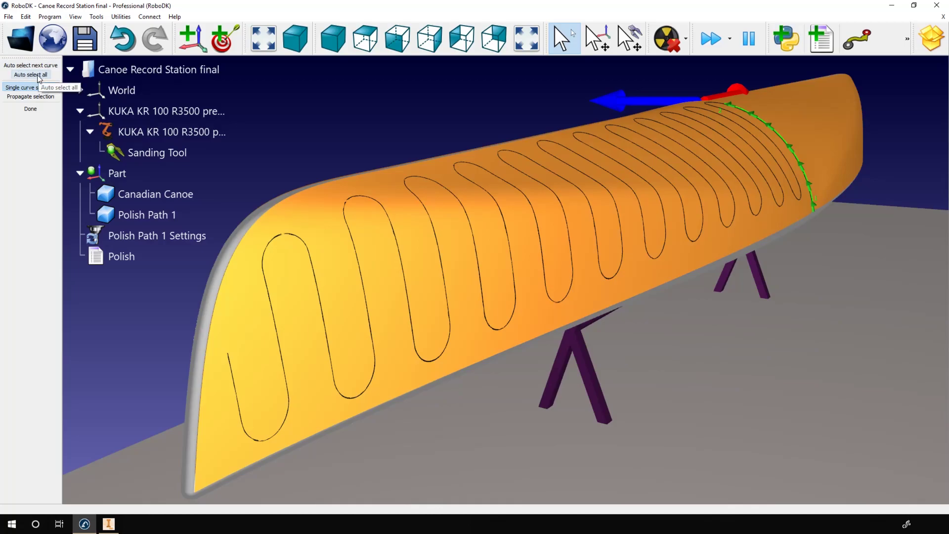
click(30, 75)
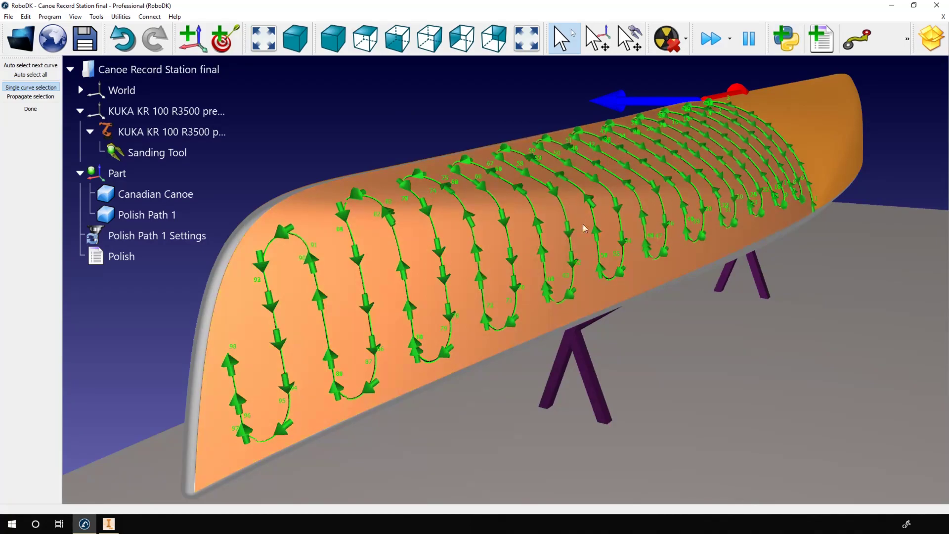
- Finish selection, update Polish Path 1, and simulate it while scrubbing through the playback
click(31, 108)
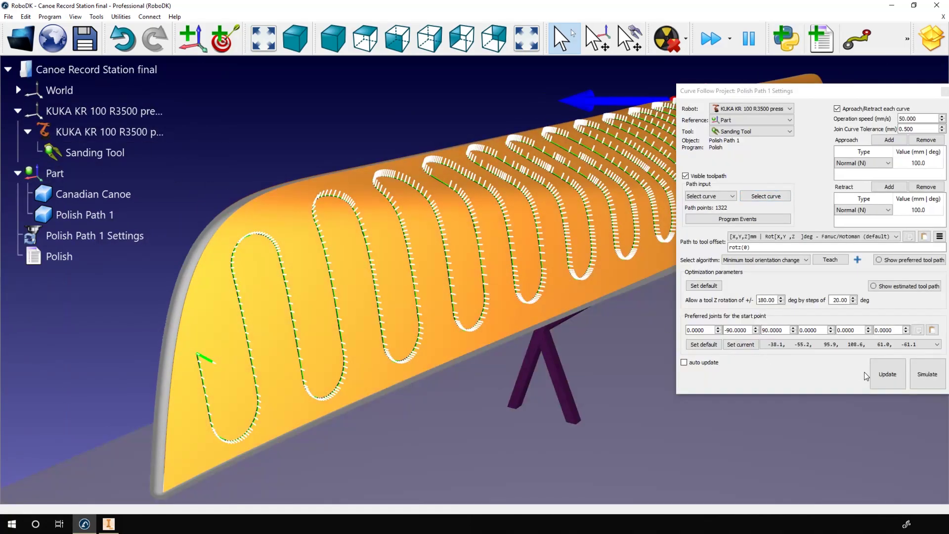
click(888, 374)
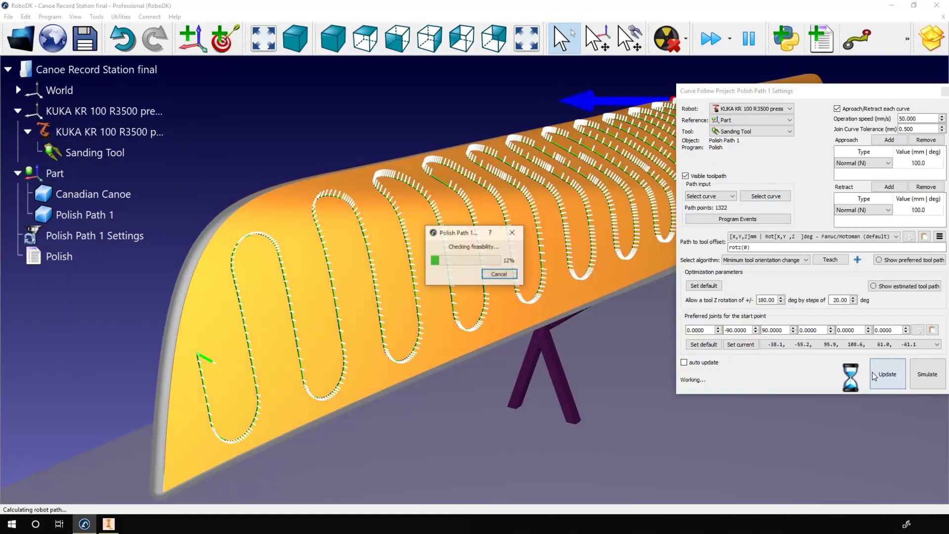
click(927, 374)
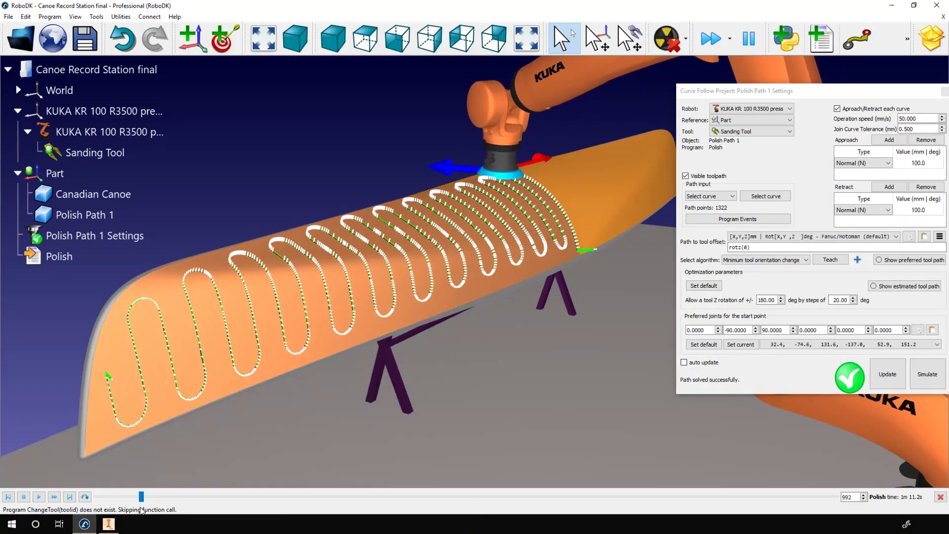
drag(140, 497, 424, 496)
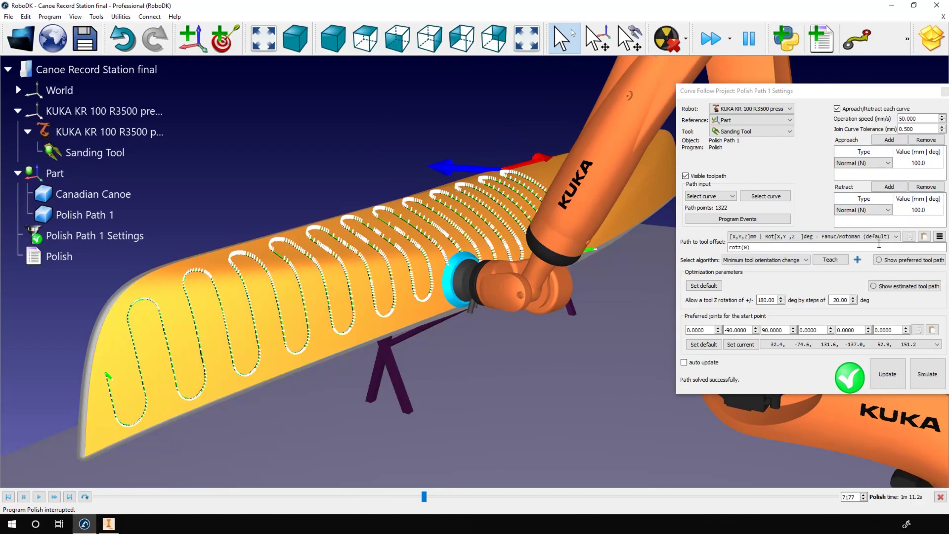
click(38, 497)
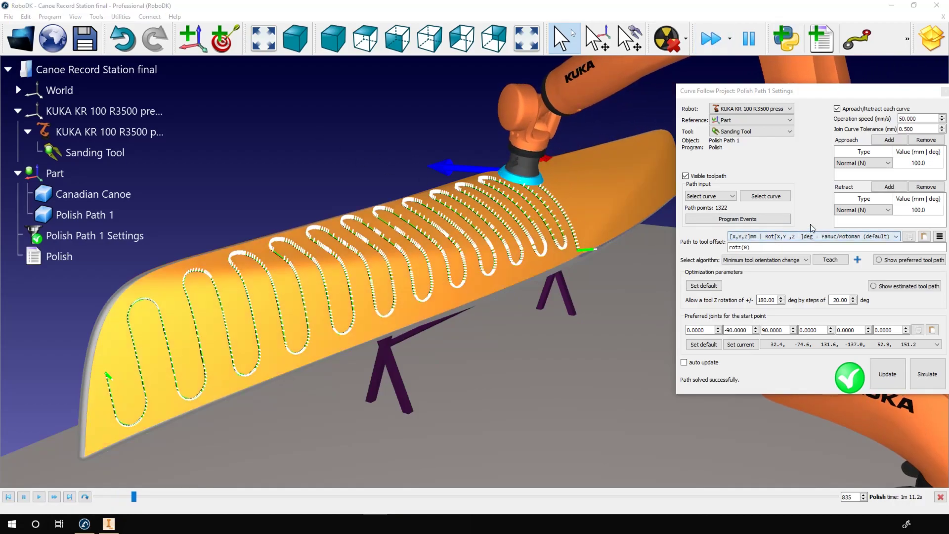
- Change the approach to an arc movement of 1000 mm and 20 deg
click(863, 163)
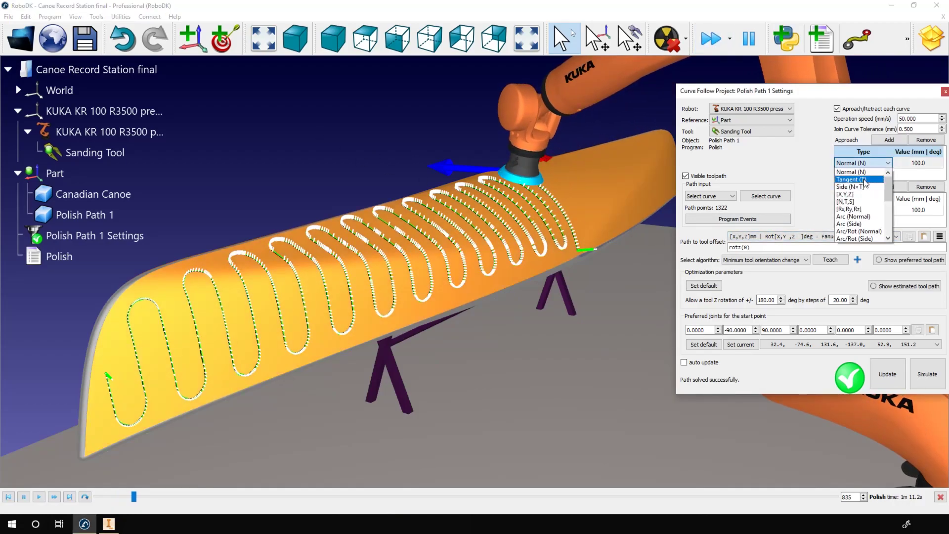
click(866, 217)
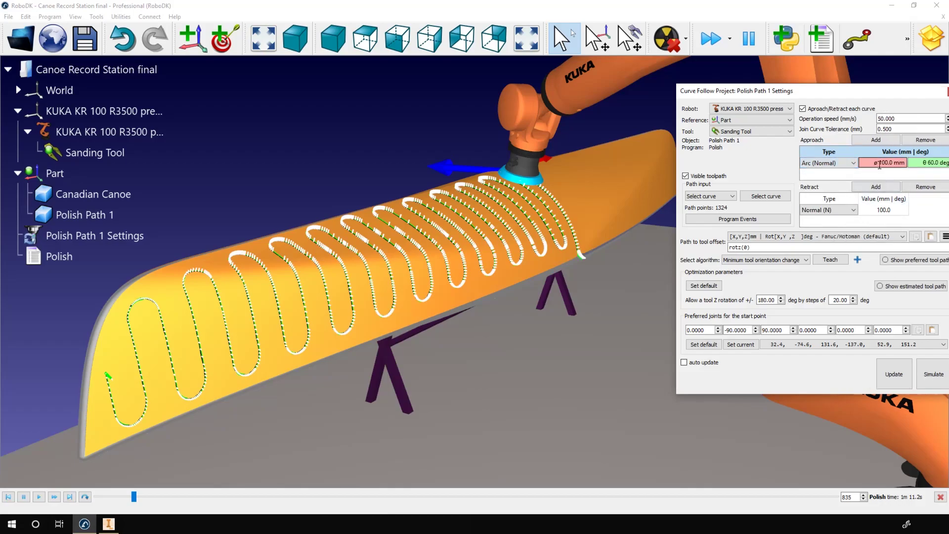
drag(879, 90, 824, 91)
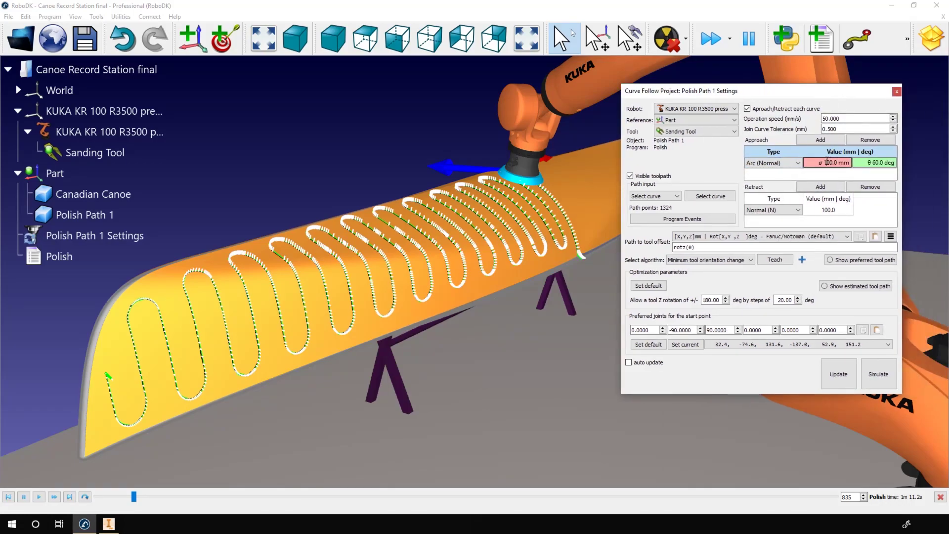
text(0)
key(Return)
text(2)
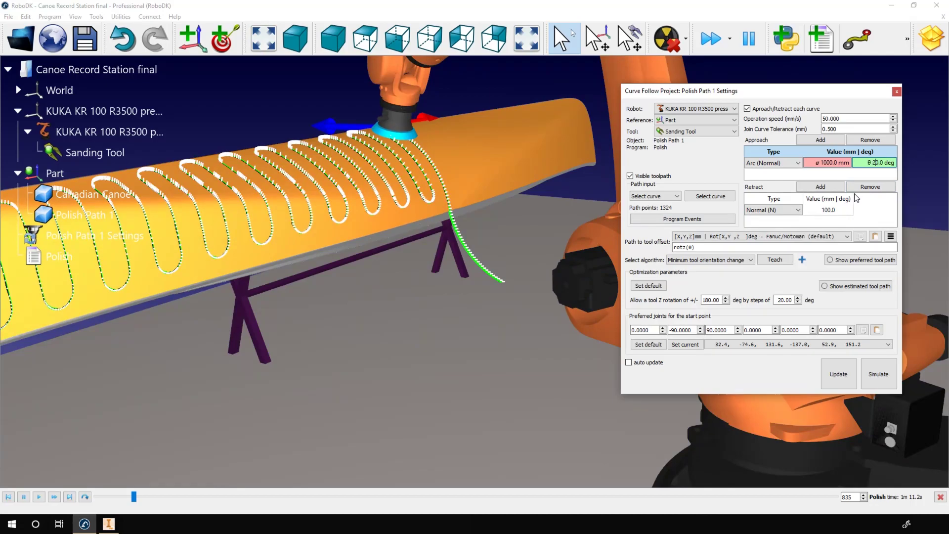
- Inspect the new approach arc, then set the retract type to Arc (Normal)
mouse_move(468, 282)
right_down()
mouse_move(519, 253)
mouse_move(460, 300)
right_up()
right_drag(412, 369, 358, 286)
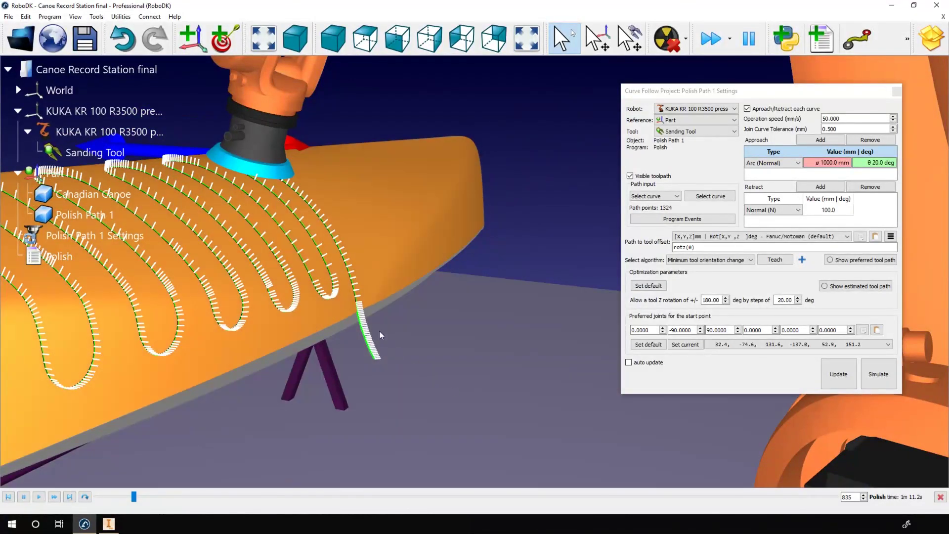
scroll(347, 353, up, 4)
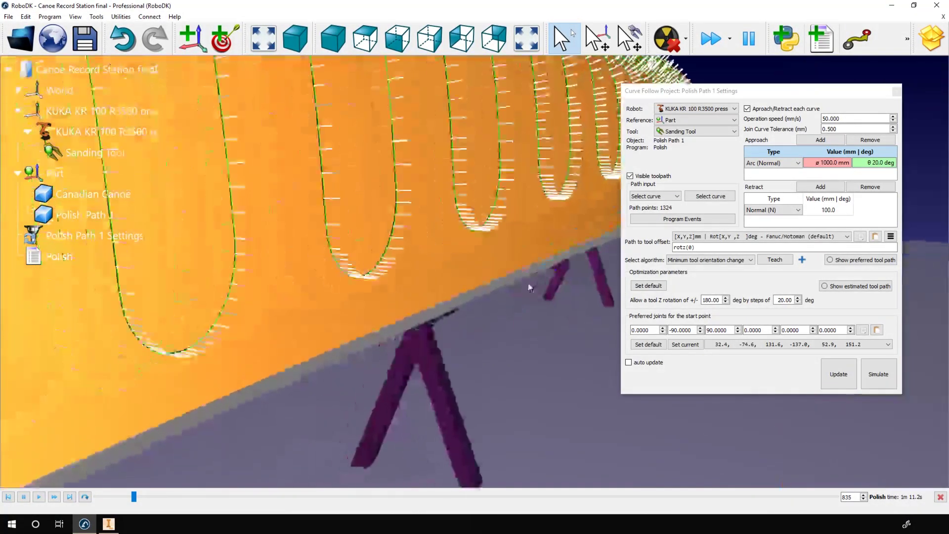
mouse_move(347, 352)
right_down()
mouse_move(427, 360)
mouse_move(371, 341)
right_up()
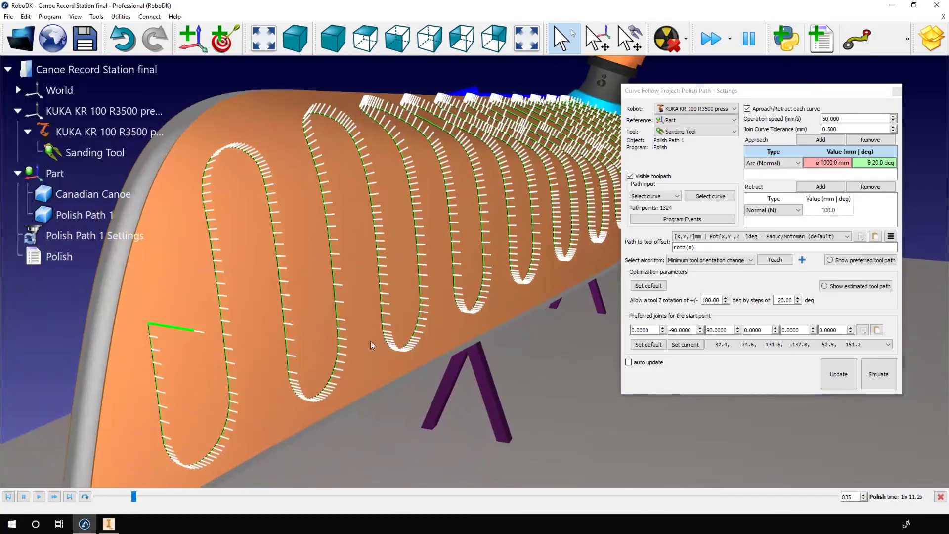
click(775, 211)
click(776, 263)
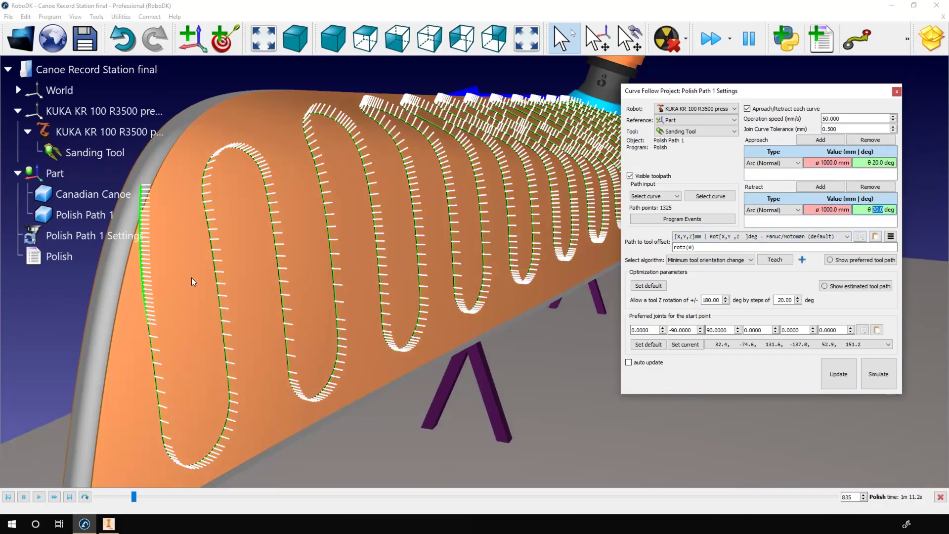
- Recompute Polish Path 1 with 200 mm normal approach and retract moves, then simulate it
right_drag(323, 272, 417, 268)
scroll(417, 269, down, 3)
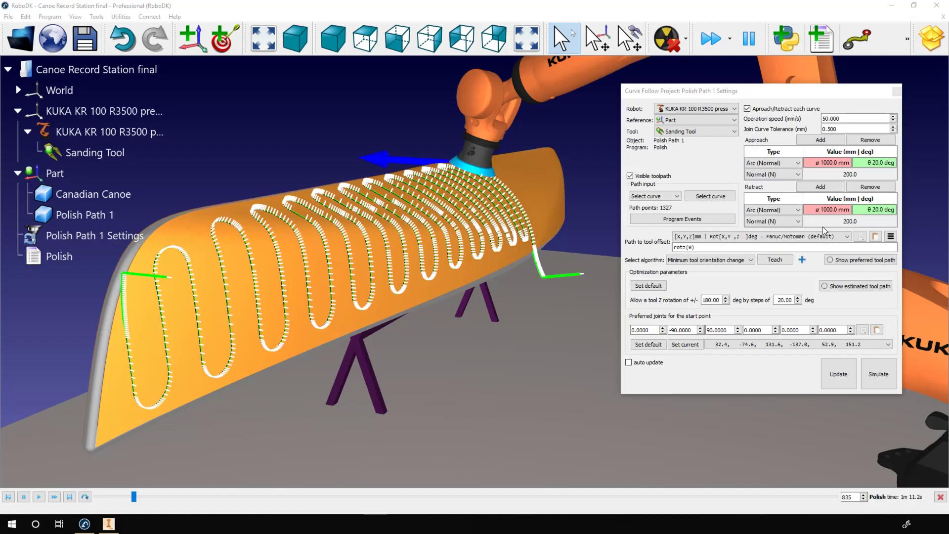
click(838, 374)
click(887, 382)
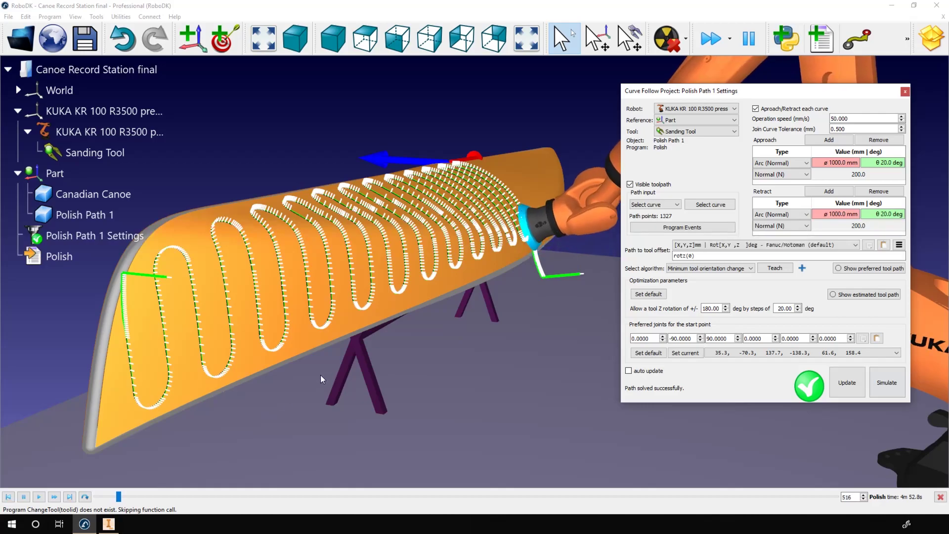
- Set the fast move speed to 200 mm/s in Program Events
click(678, 228)
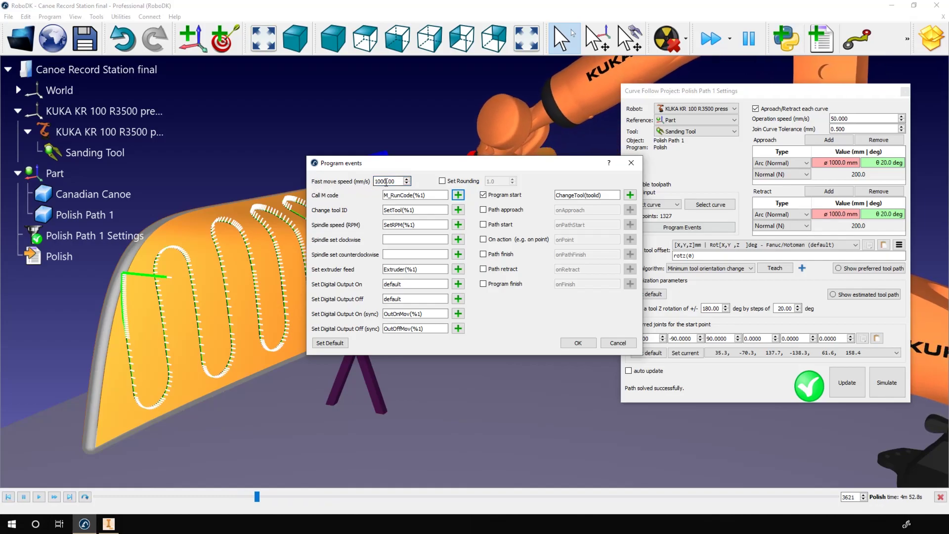
double_click(398, 181)
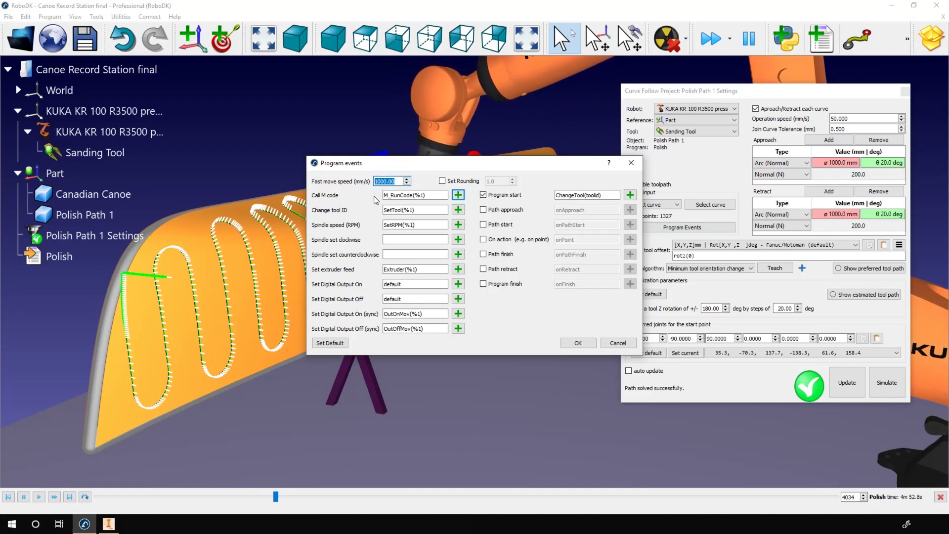
text(200)
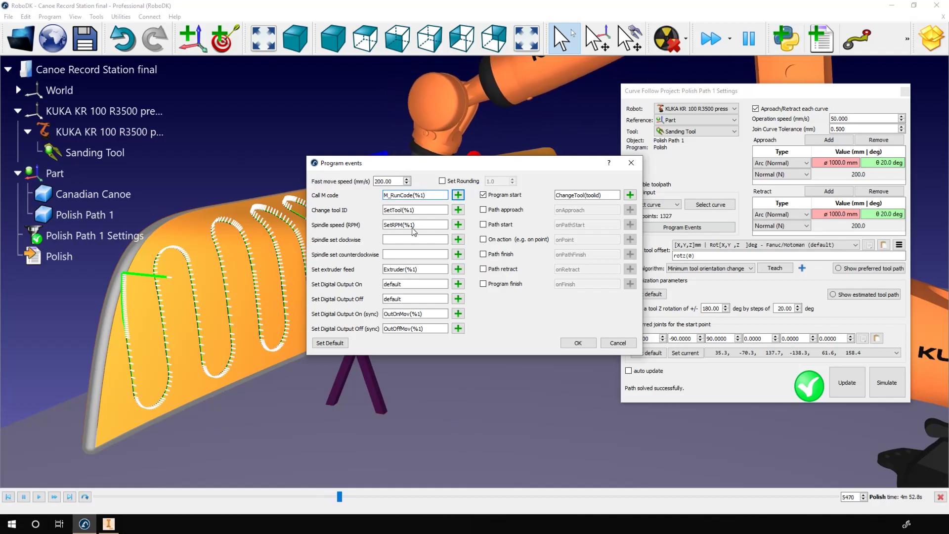
drag(486, 165, 743, 163)
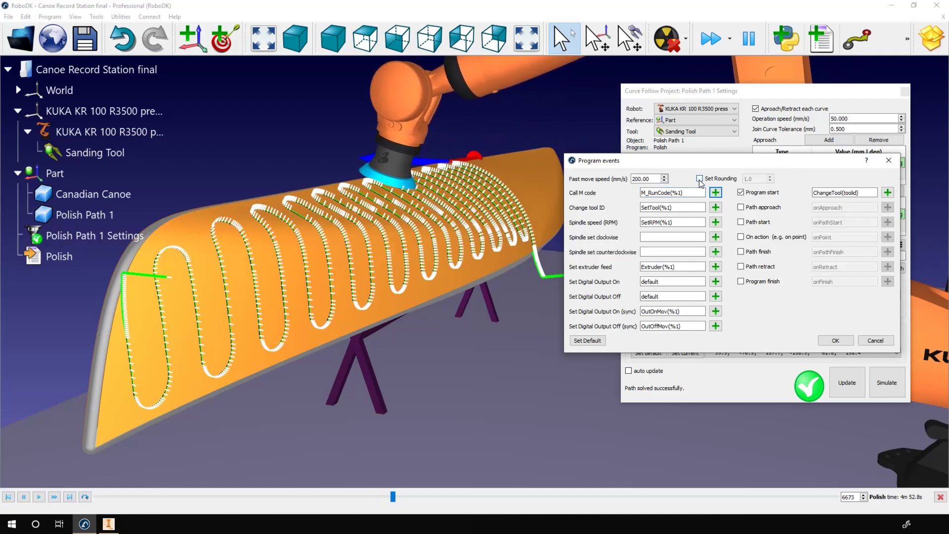
- Enable 0.5 rounding, turn off the program-start tool-change call, and apply the events
click(700, 178)
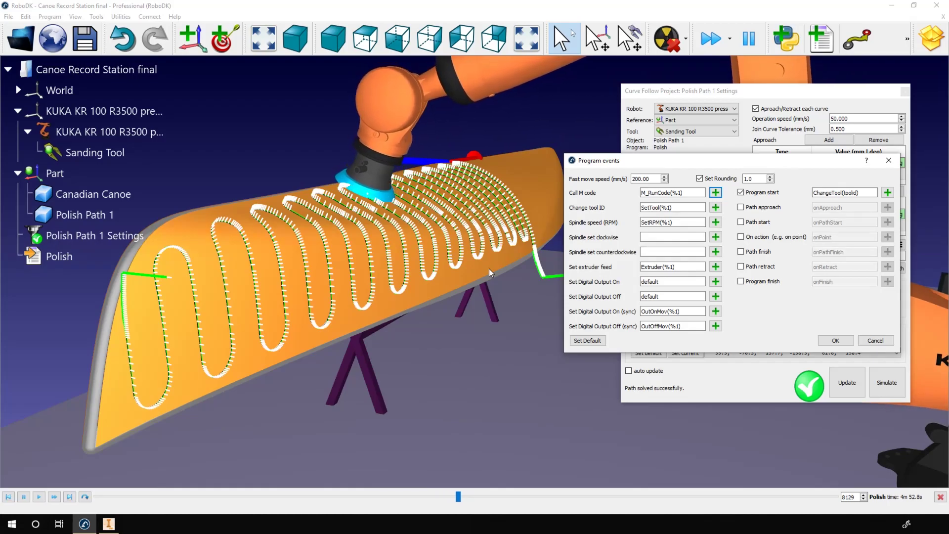
double_click(749, 179)
text(0.5)
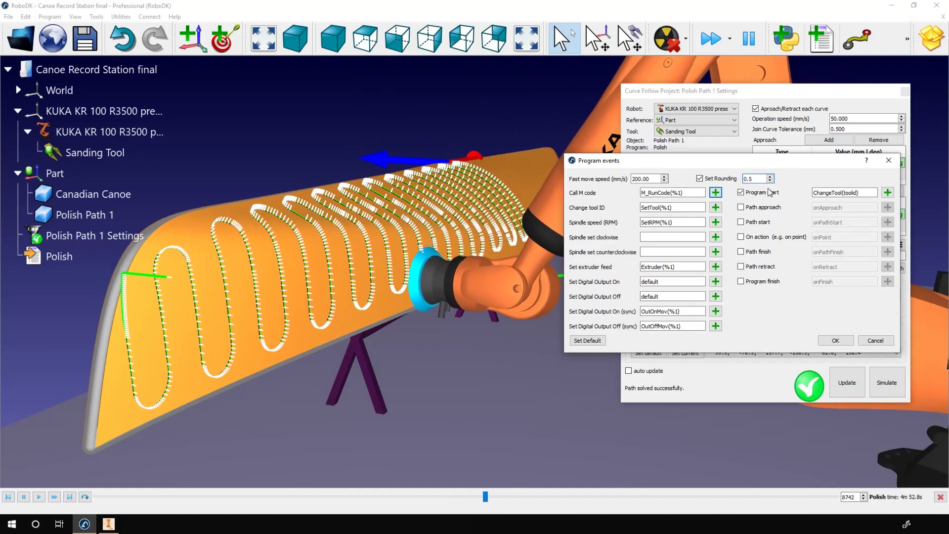
click(741, 192)
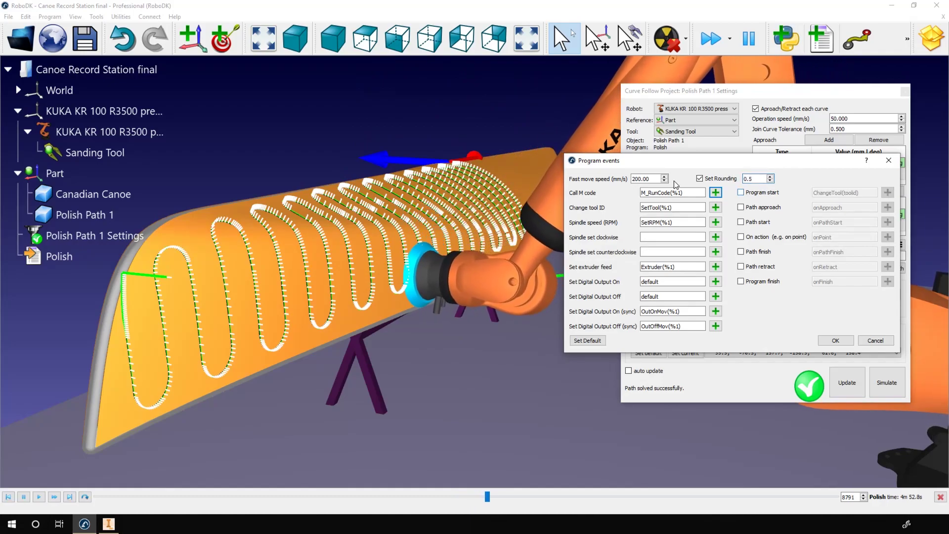
click(846, 340)
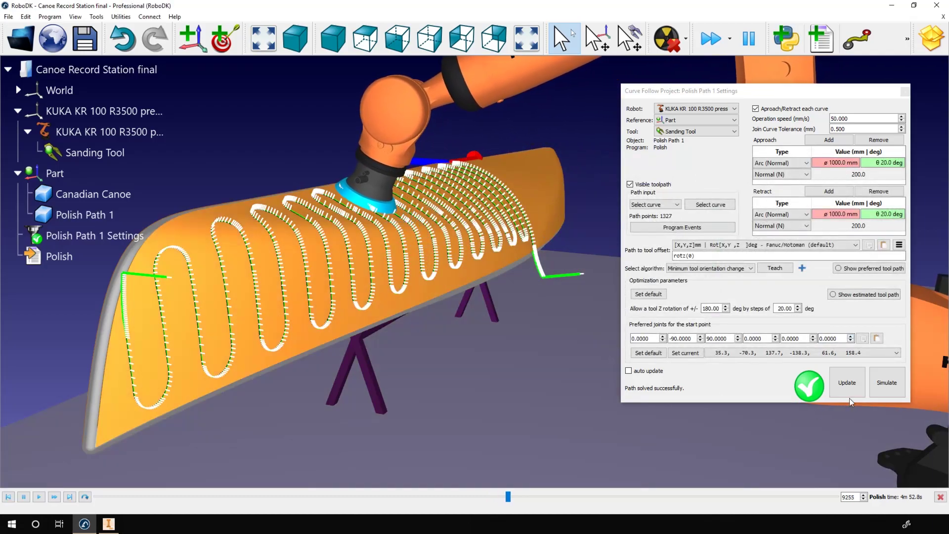
- Update and briefly simulate the polish path, then close the Curve Follow settings
click(849, 389)
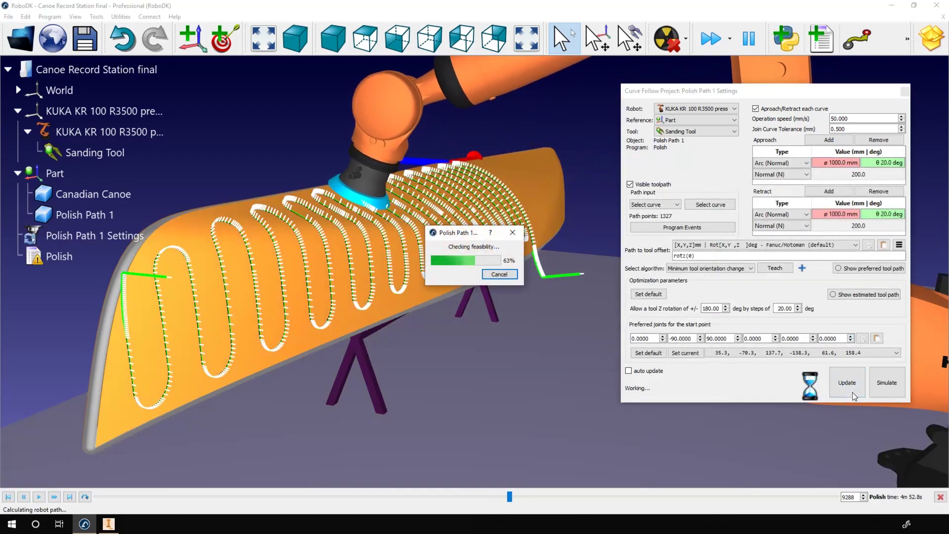
click(879, 386)
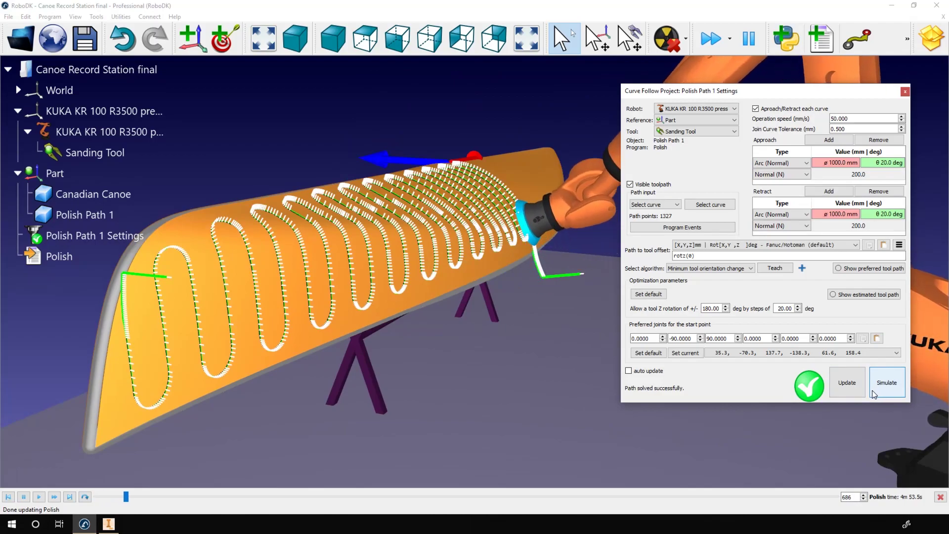
key(Escape)
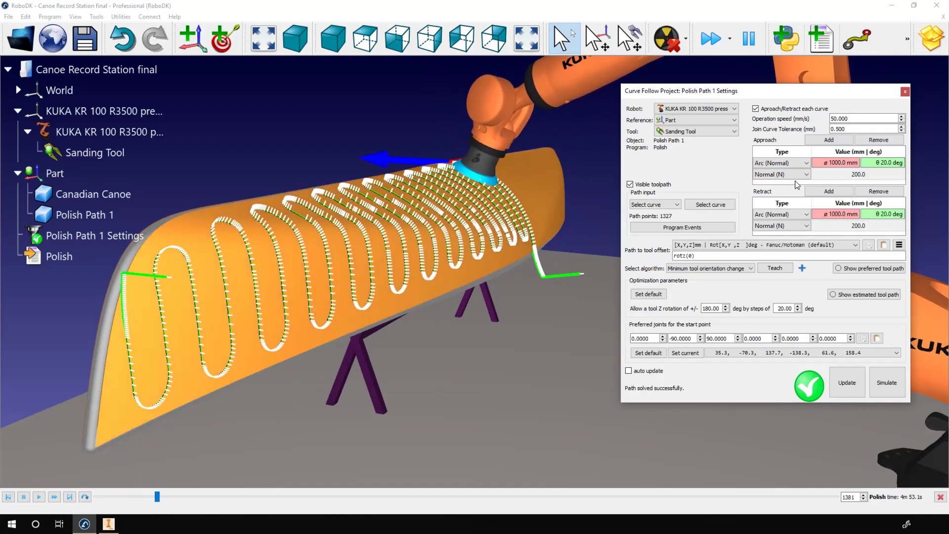
click(905, 91)
- Replay the Polish program and open its post processor list to pick KUKA KRC4
right_drag(464, 315, 591, 306)
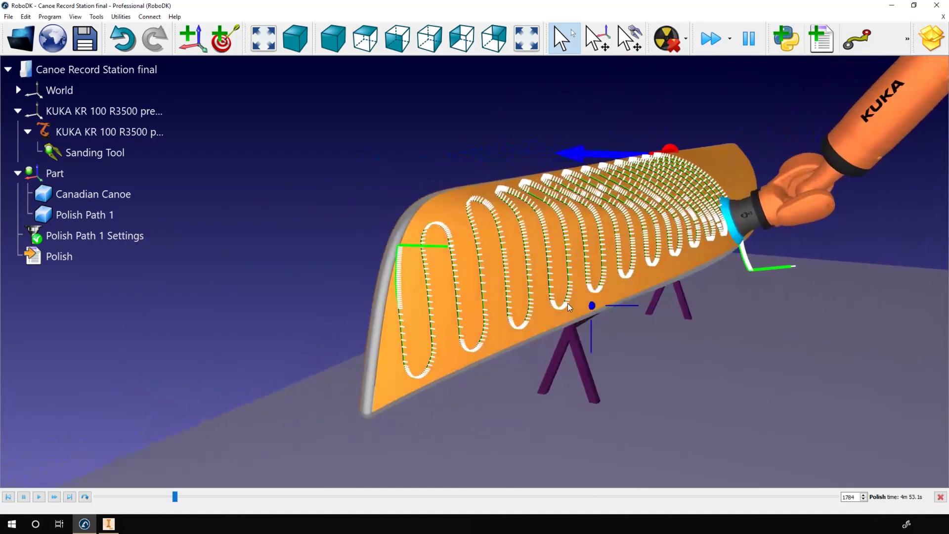
scroll(528, 305, up, 3)
scroll(528, 305, down, 3)
mouse_move(516, 305)
right_down()
mouse_move(559, 340)
mouse_move(492, 365)
right_up()
scroll(492, 364, up, 2)
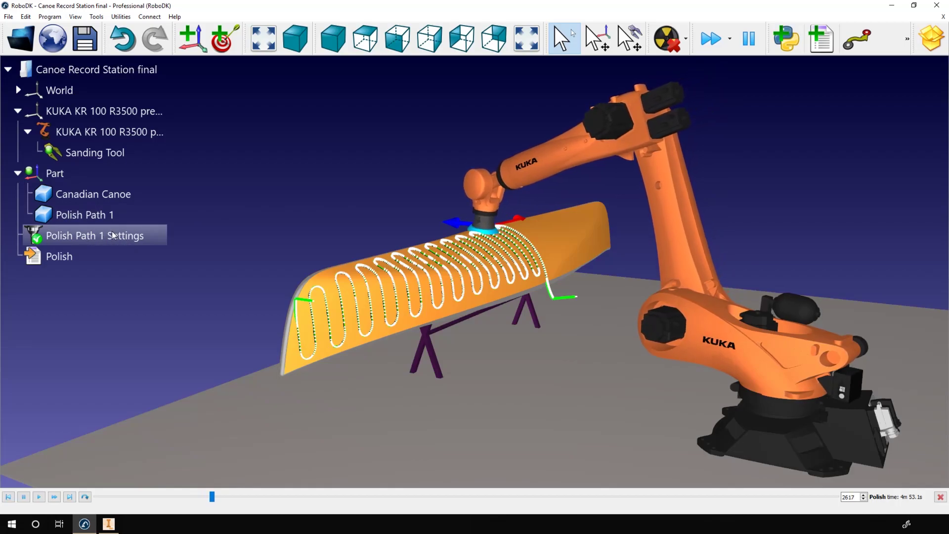
double_click(81, 260)
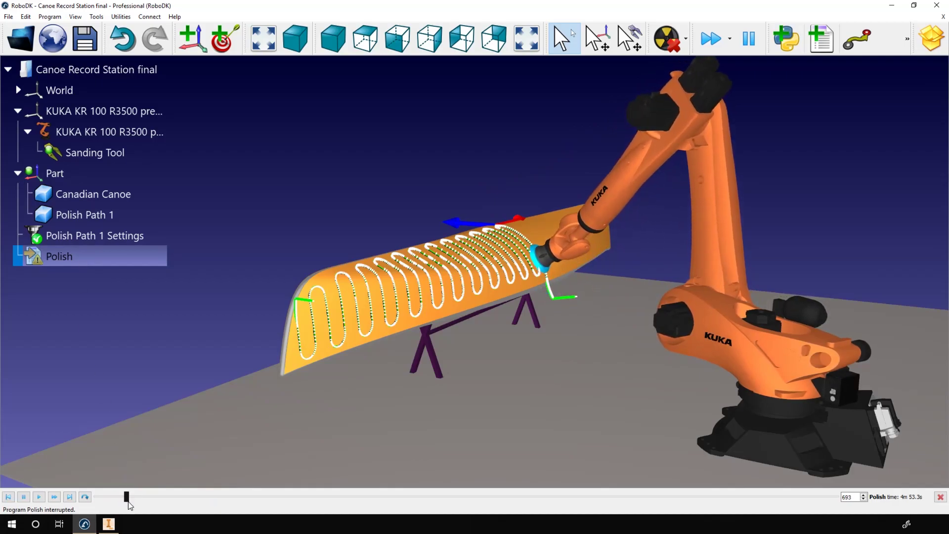
right_click(70, 262)
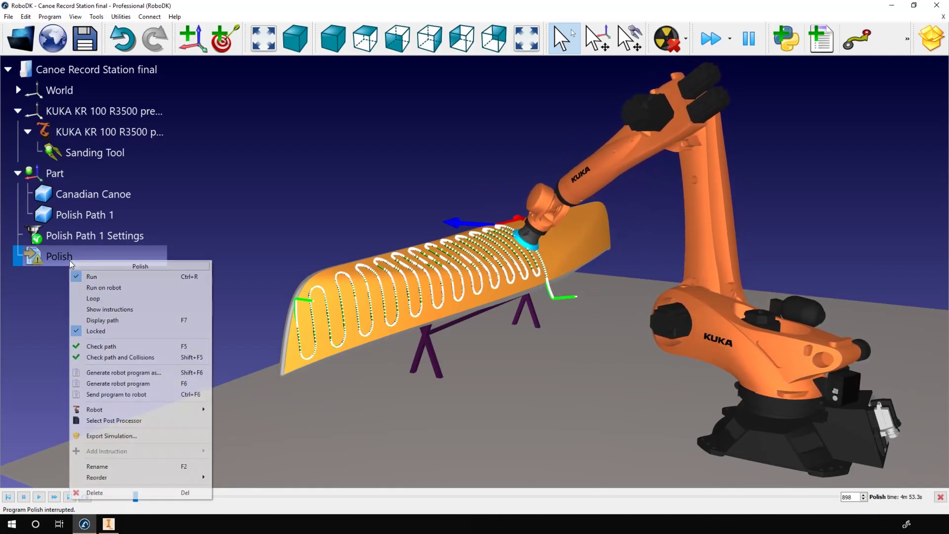
click(115, 420)
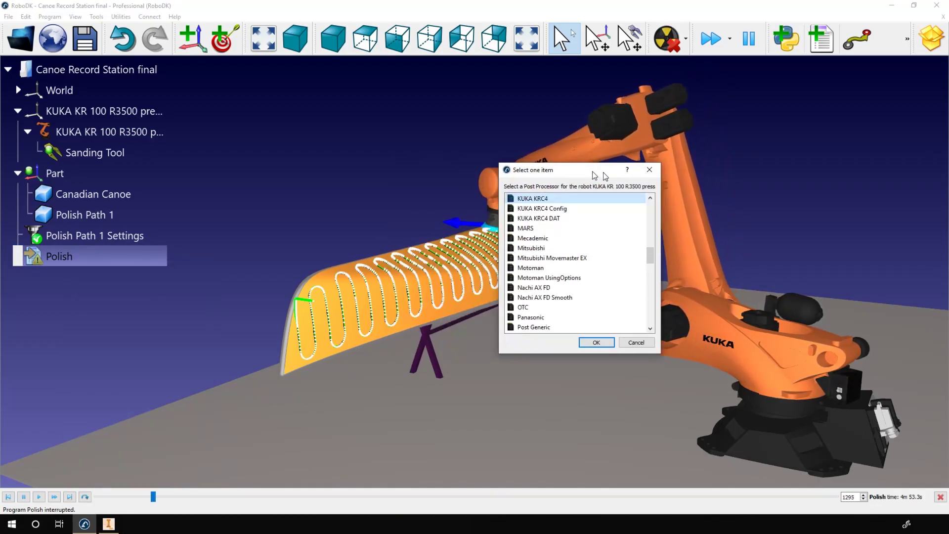
drag(453, 173, 701, 161)
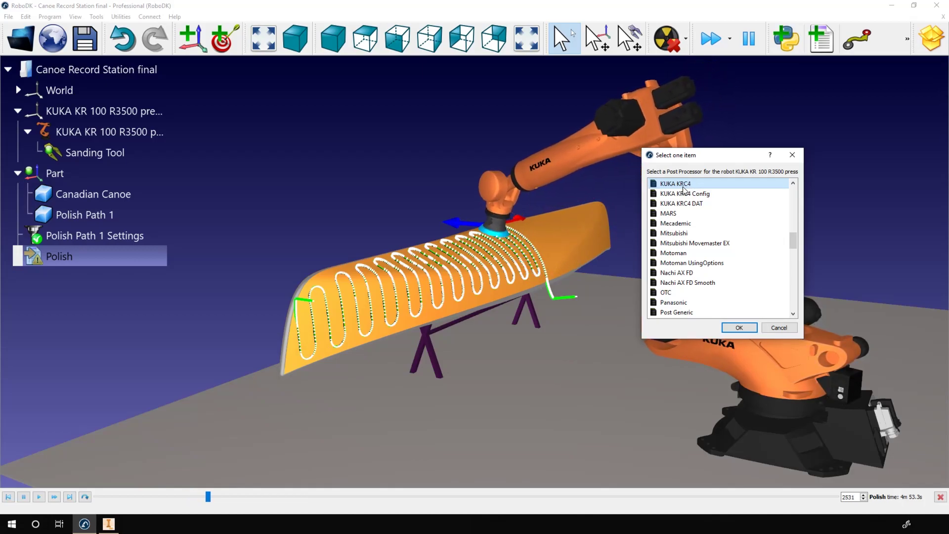
- Confirm KUKA KRC4 and generate the Polish program as Polish.src
click(740, 329)
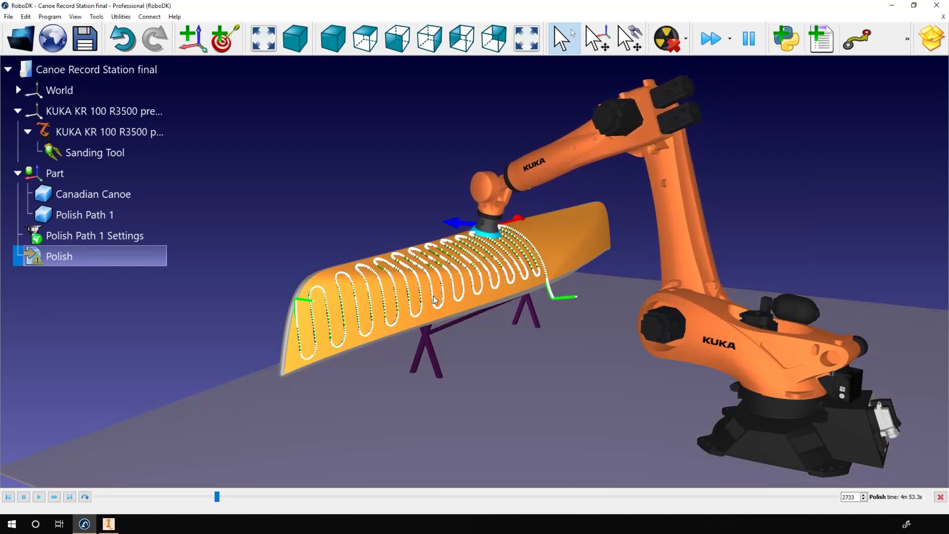
right_click(102, 259)
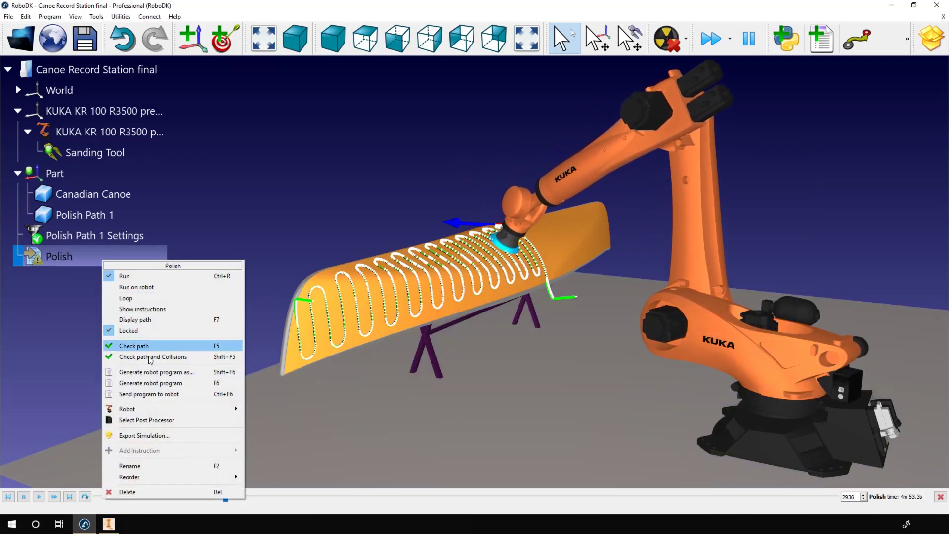
click(157, 384)
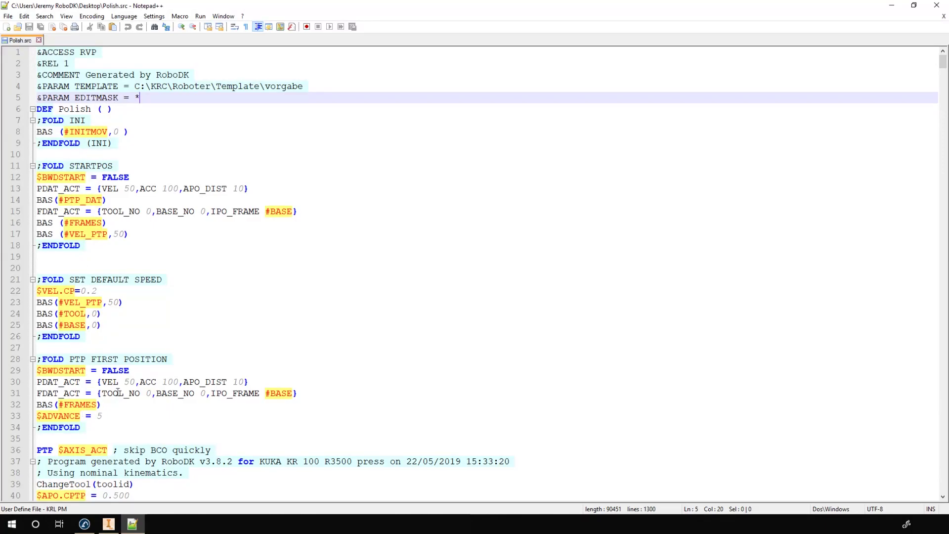
scroll(126, 386, down, 5)
scroll(142, 349, down, 5)
scroll(154, 315, down, 3)
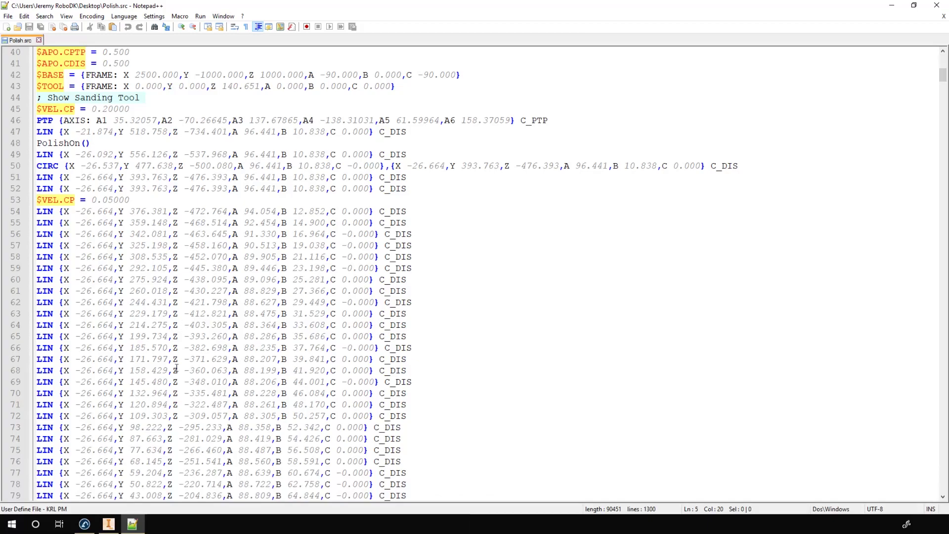
scroll(185, 367, down, 5)
scroll(193, 360, down, 5)
scroll(200, 353, down, 6)
scroll(207, 345, down, 5)
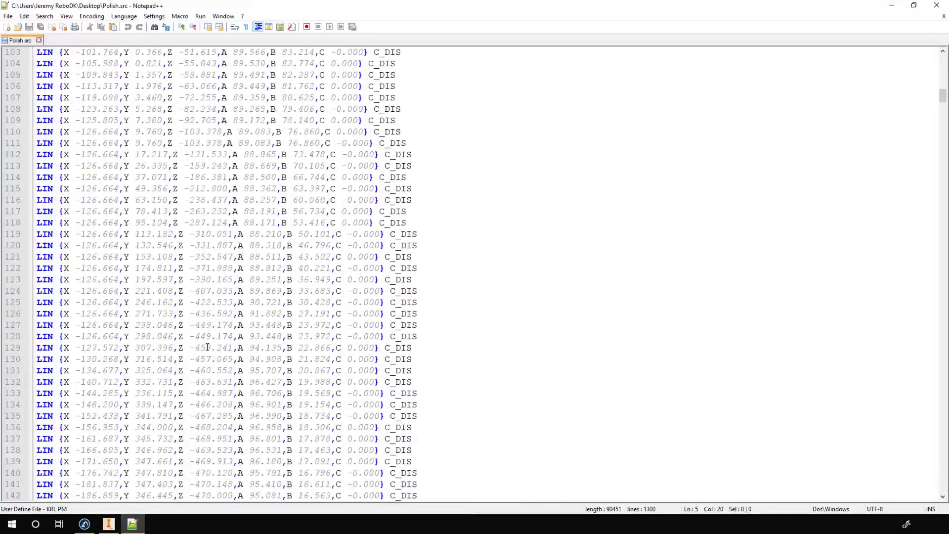
scroll(208, 345, down, 7)
scroll(223, 330, down, 6)
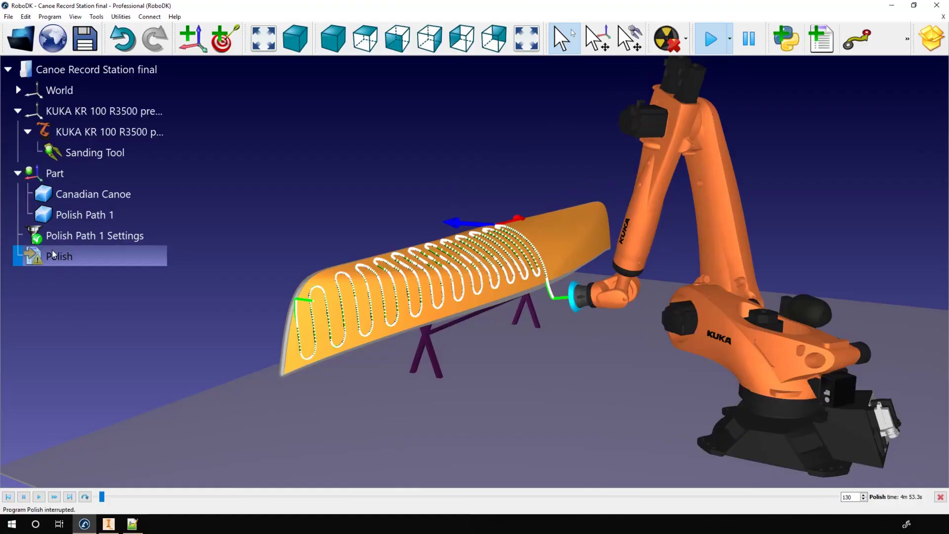